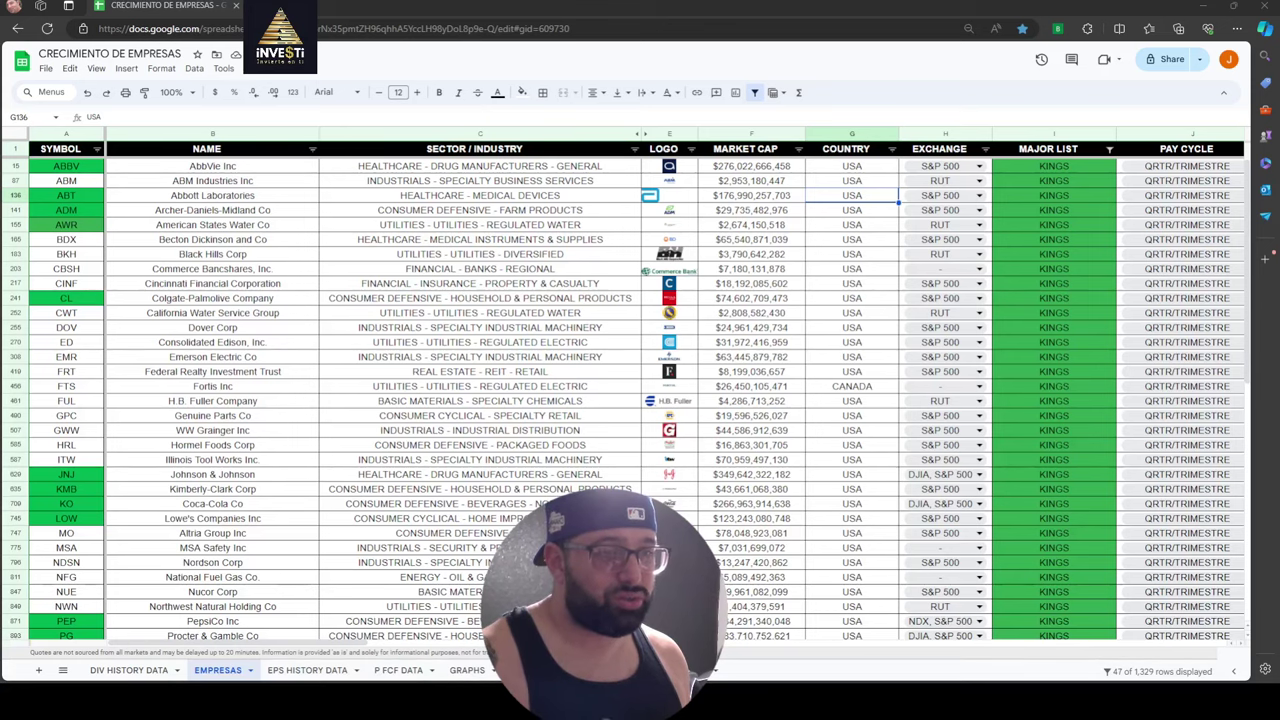
{"action": "scroll", "coordinate": [640, 400], "scroll_direction": "down", "scroll_amount": 5}
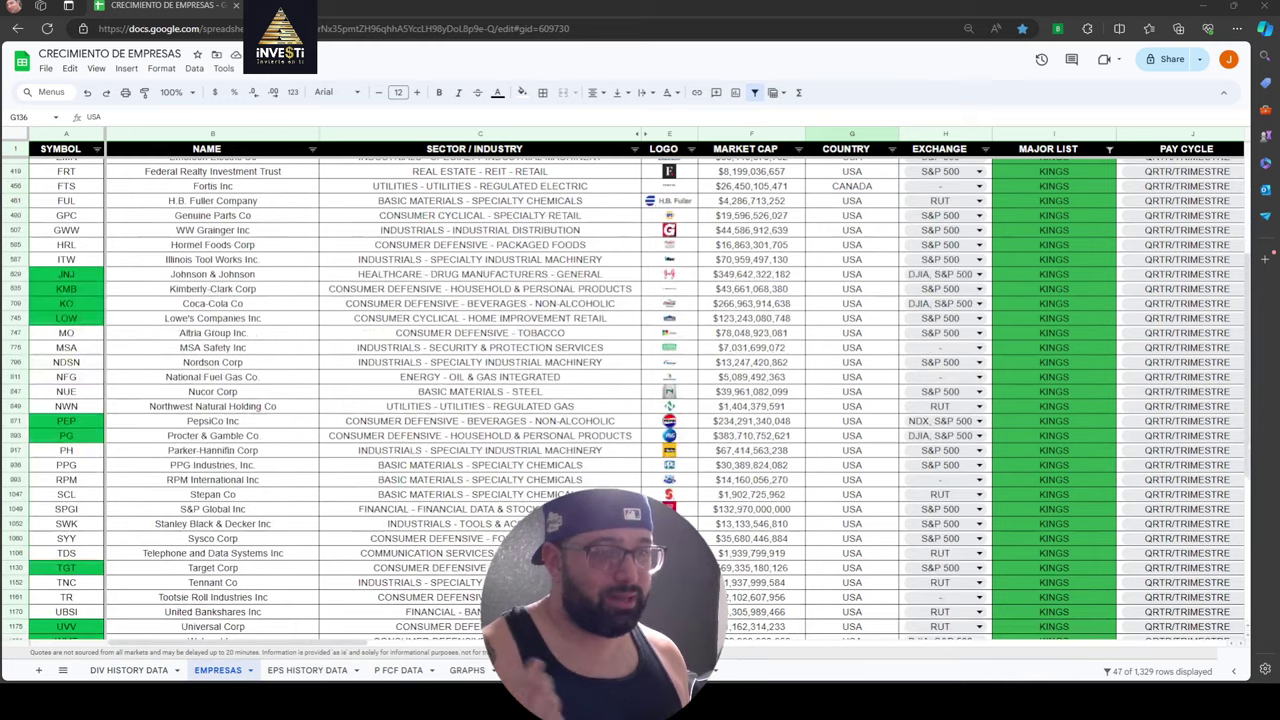
{"action": "scroll", "coordinate": [640, 400], "scroll_direction": "down", "scroll_amount": 3}
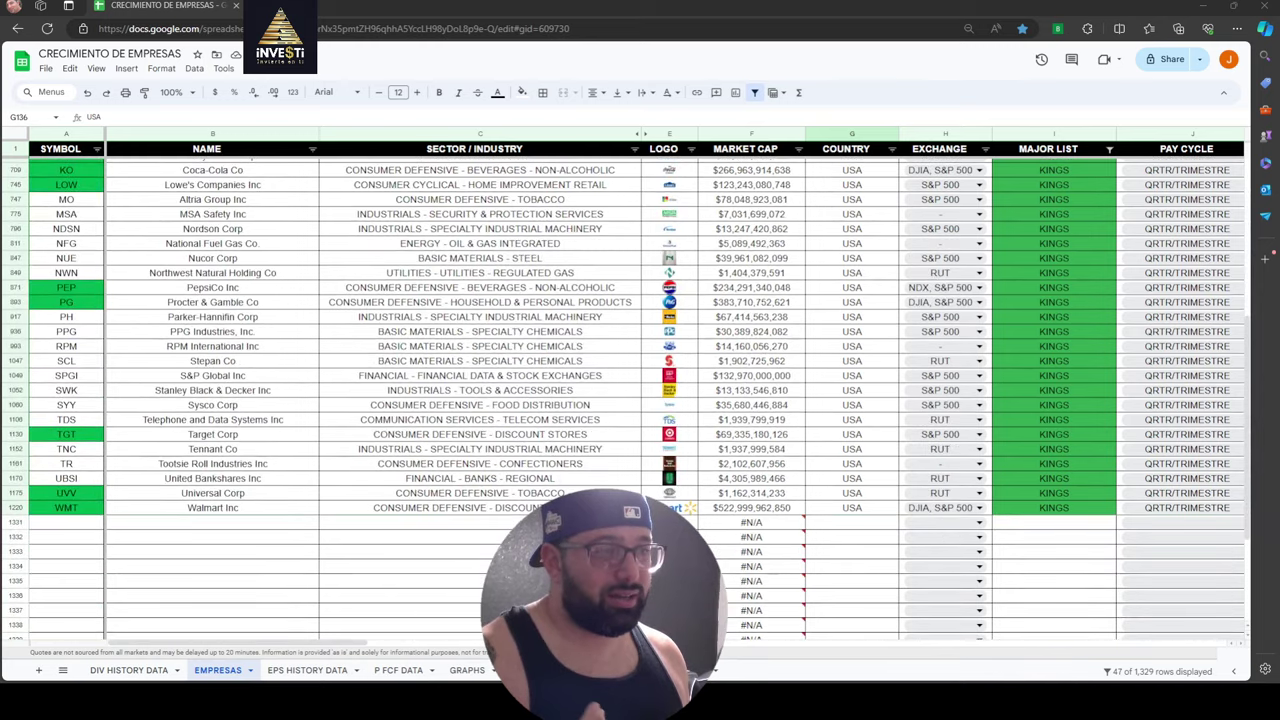
{"action": "scroll", "coordinate": [640, 400], "scroll_direction": "up", "scroll_amount": 8}
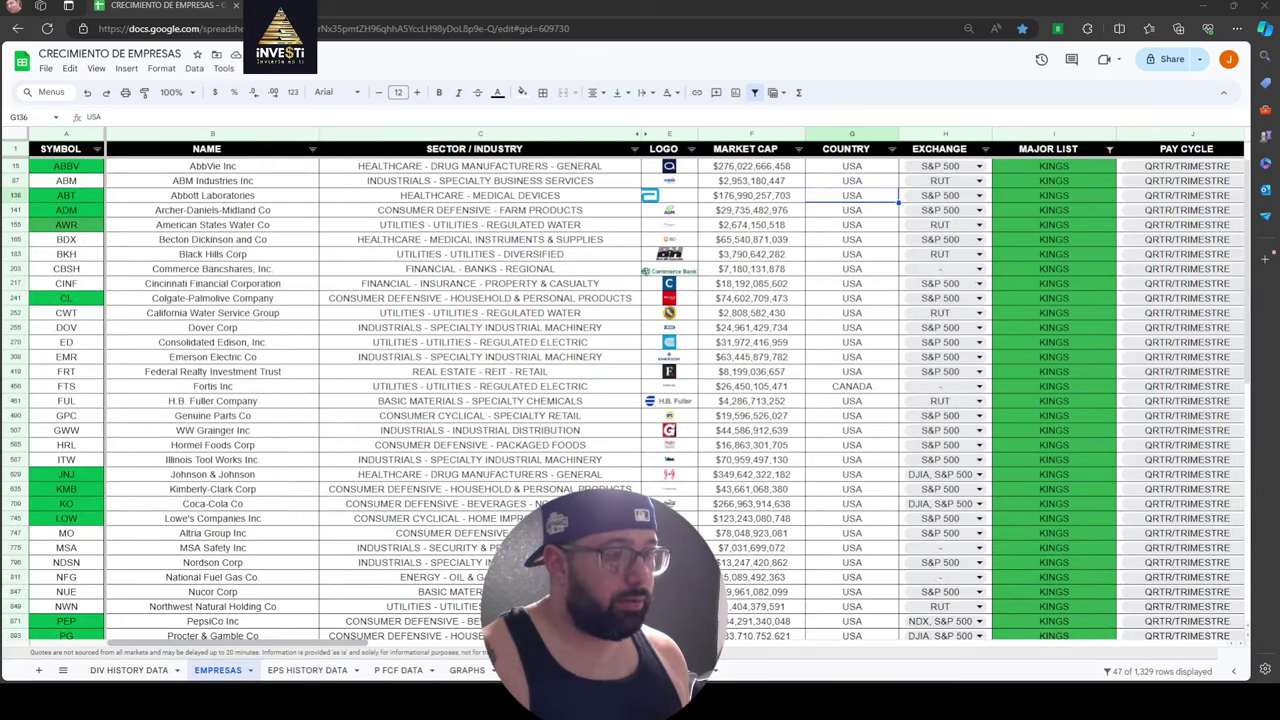
In the 5YR AVG DIV GROWTH value filter, exclude the values from 0.55% through 2.53%.
{"action": "left_click_drag", "start_coordinate": [222, 643], "coordinate": [492, 655]}
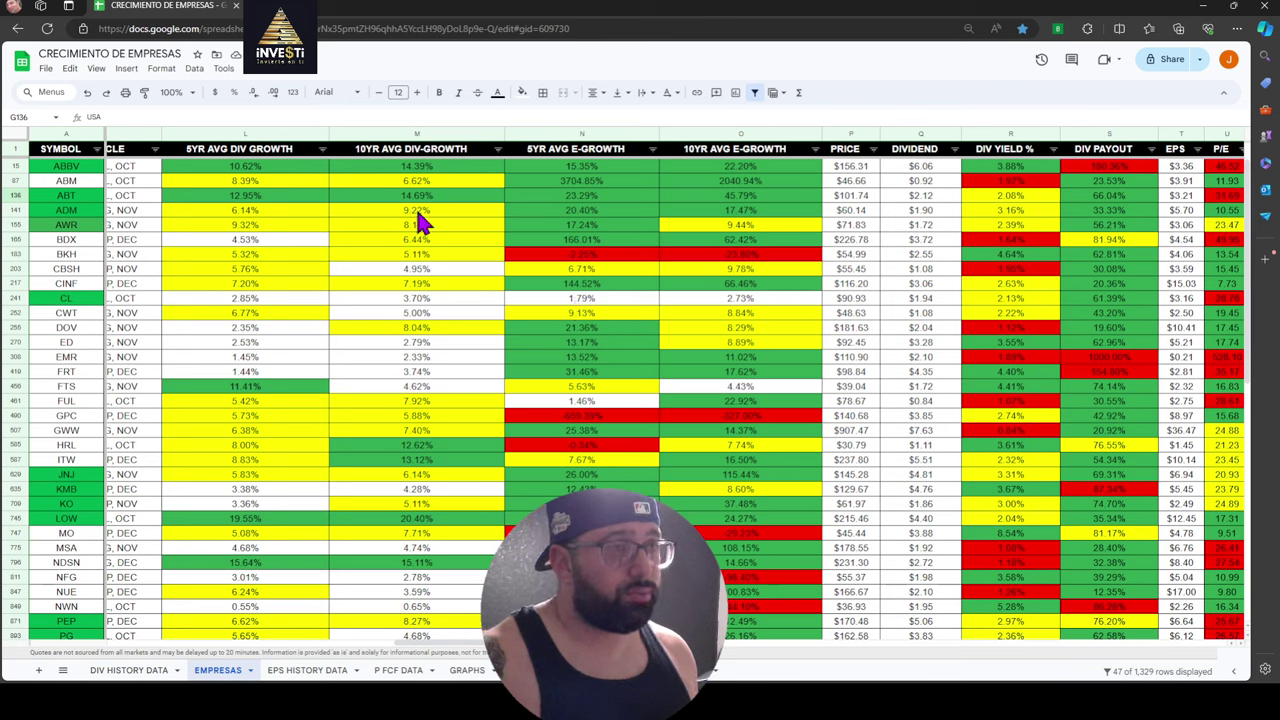
{"action": "left_click", "coordinate": [322, 149]}
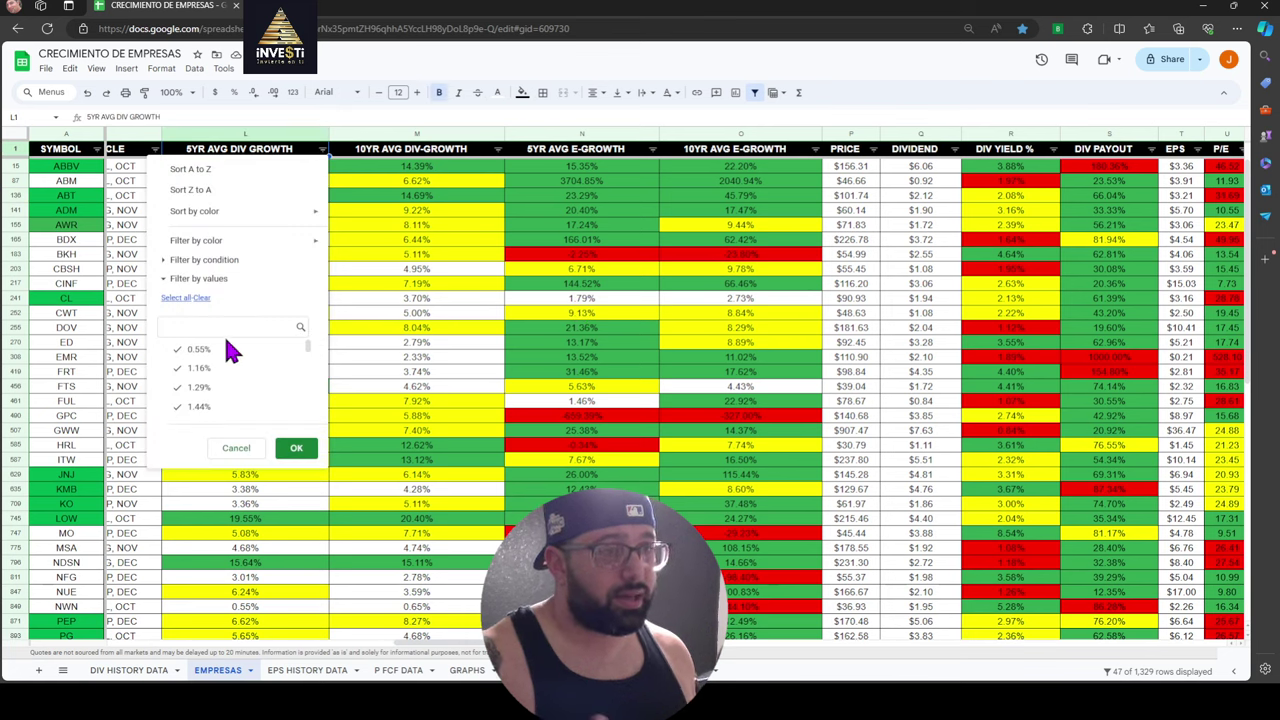
{"action": "left_click", "coordinate": [203, 350]}
{"action": "left_click", "coordinate": [205, 369]}
{"action": "scroll", "coordinate": [205, 380], "scroll_direction": "down", "scroll_amount": 3}
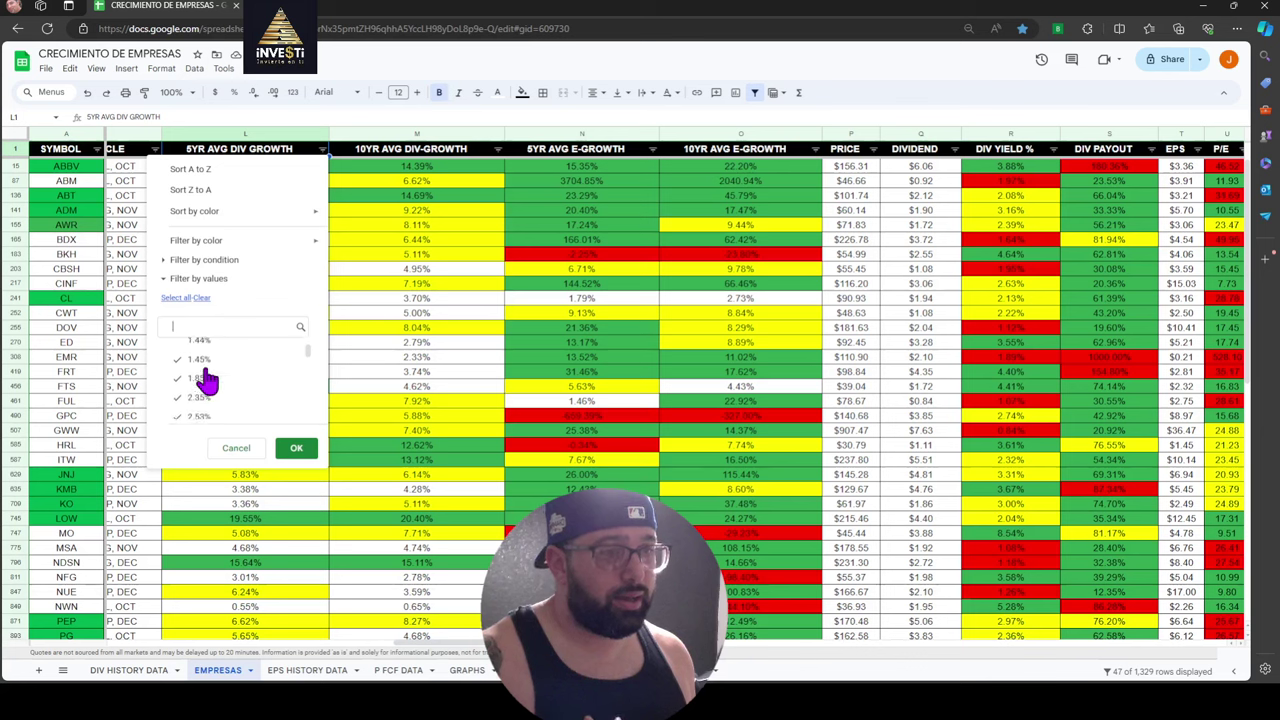
{"action": "scroll", "coordinate": [205, 385], "scroll_direction": "up", "scroll_amount": 2}
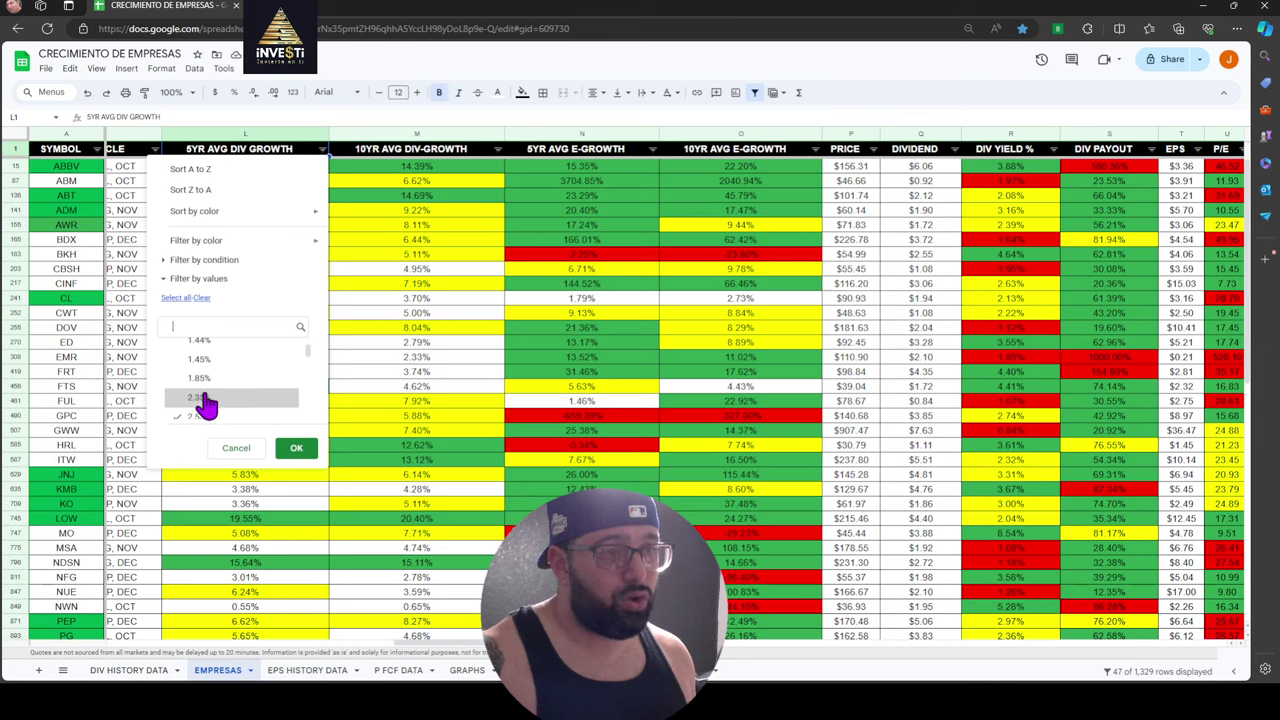
{"action": "scroll", "coordinate": [205, 395], "scroll_direction": "down", "scroll_amount": 3}
{"action": "scroll", "coordinate": [205, 380], "scroll_direction": "down", "scroll_amount": 3}
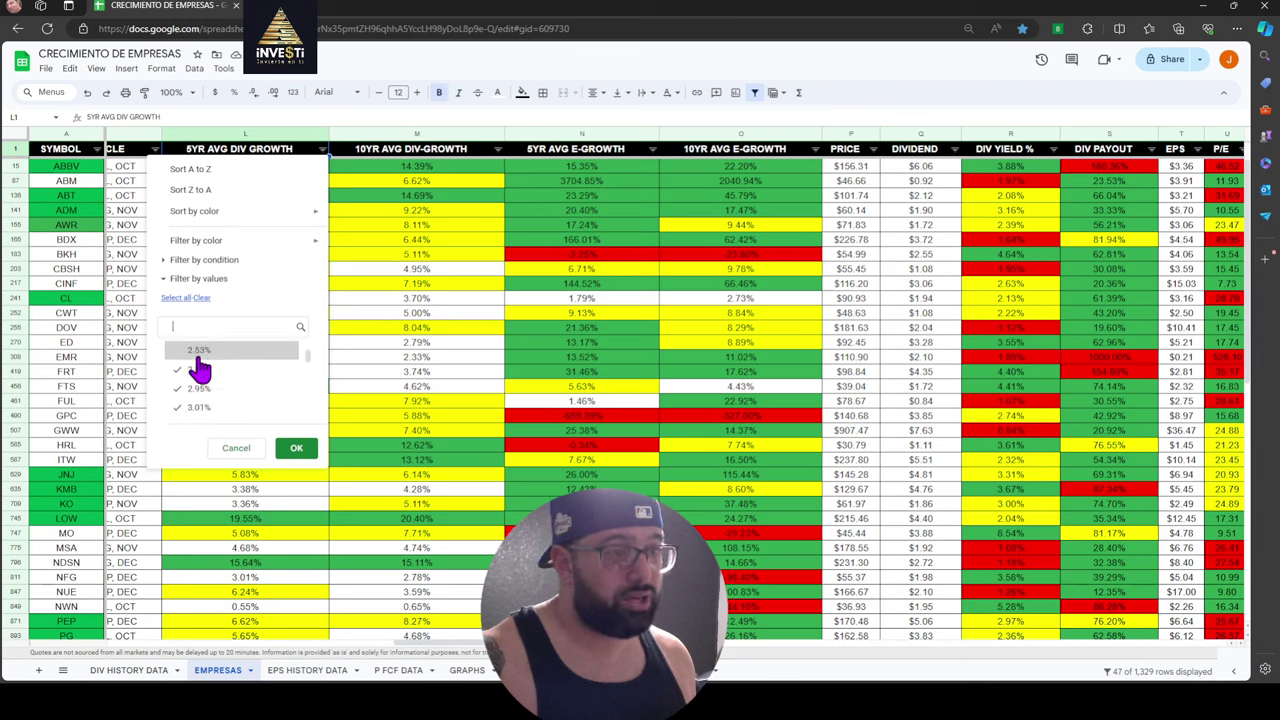
Exclude the remaining 5YR AVG DIV GROWTH values below 5%, up to and including 4.83%, and apply the filter.
{"action": "left_click", "coordinate": [200, 381]}
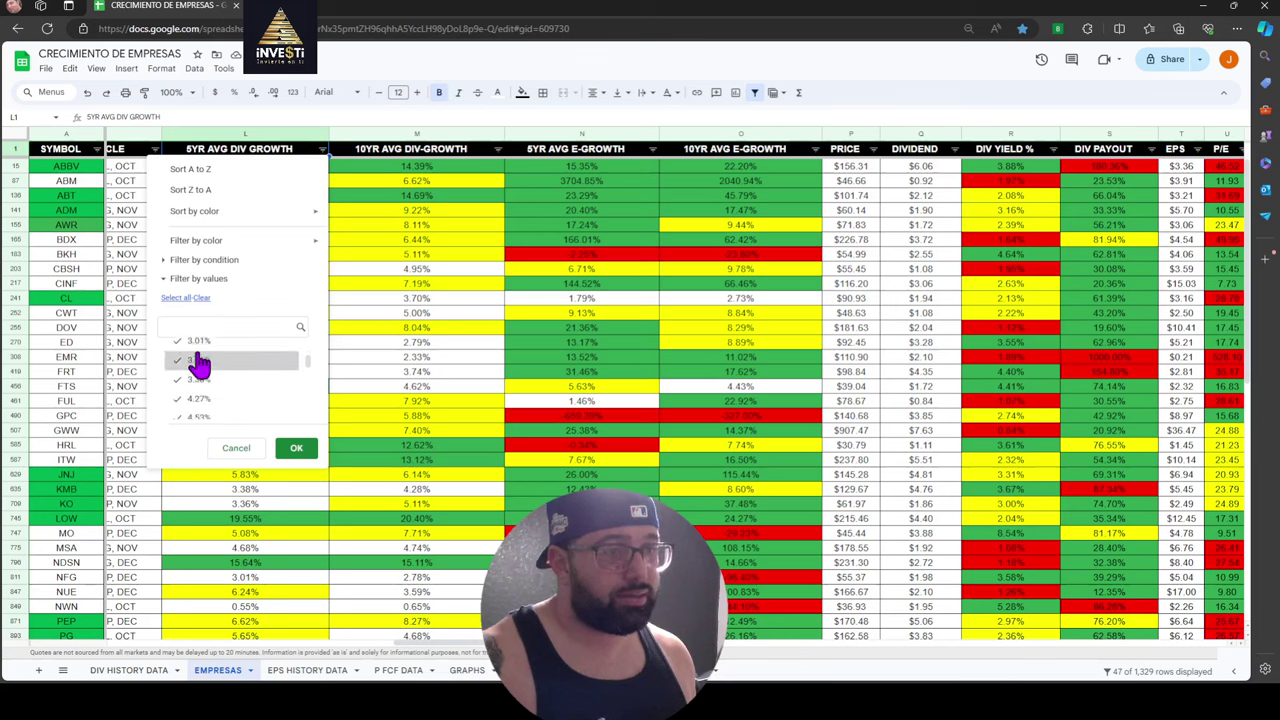
{"action": "left_click", "coordinate": [198, 360]}
{"action": "left_click", "coordinate": [196, 341]}
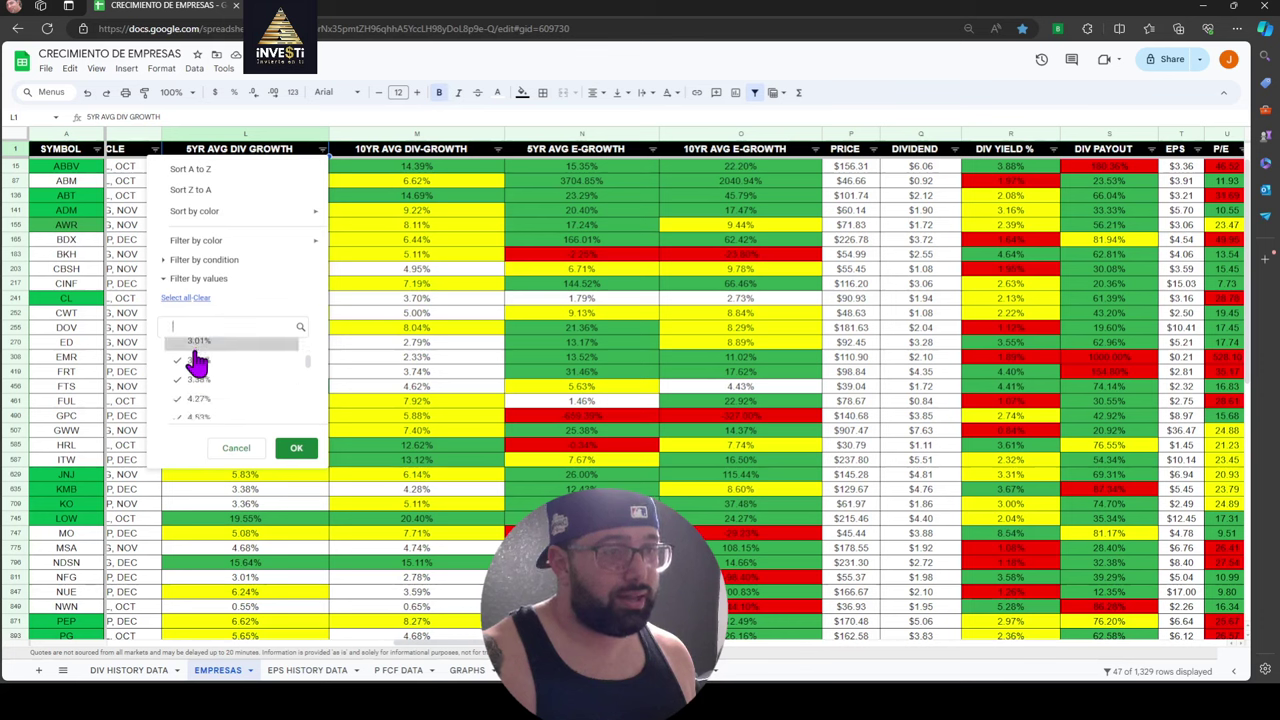
{"action": "left_click", "coordinate": [202, 400]}
{"action": "scroll", "coordinate": [203, 400], "scroll_direction": "down", "scroll_amount": 3}
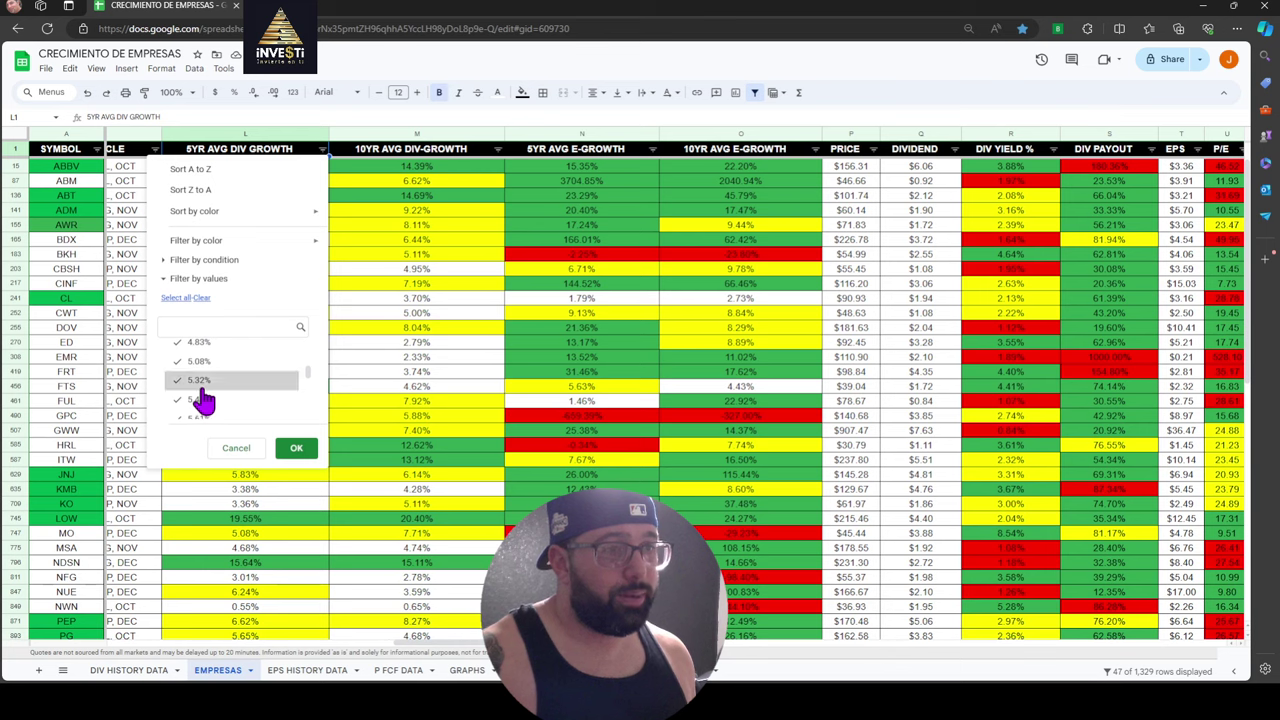
{"action": "left_click", "coordinate": [198, 343]}
{"action": "scroll", "coordinate": [206, 363], "scroll_direction": "up", "scroll_amount": 2}
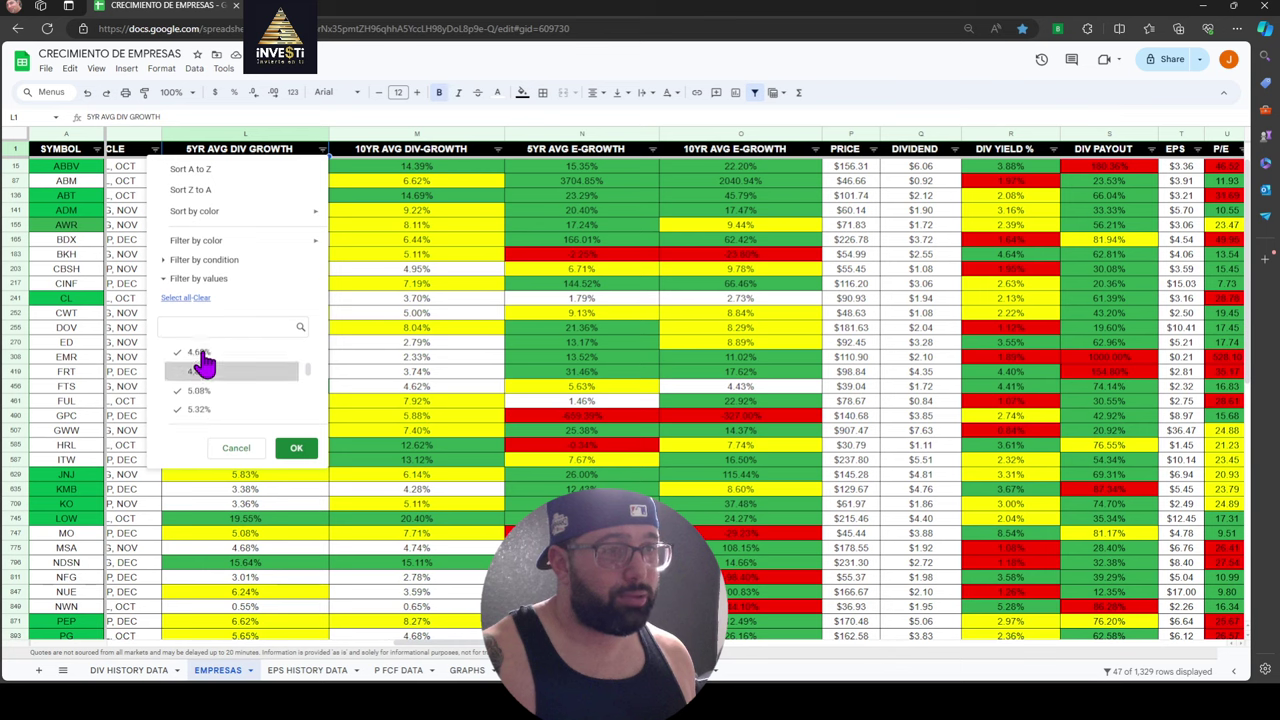
{"action": "left_click", "coordinate": [200, 389]}
{"action": "left_click", "coordinate": [196, 372]}
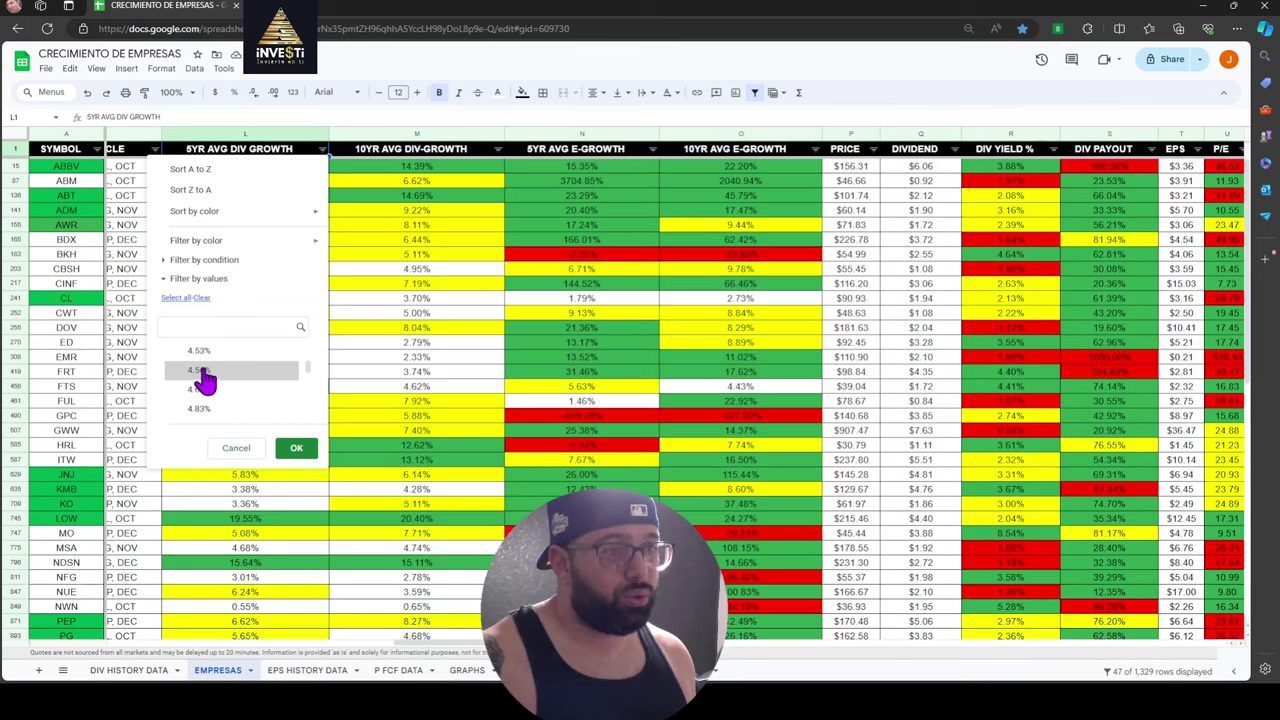
{"action": "scroll", "coordinate": [206, 376], "scroll_direction": "up", "scroll_amount": 5}
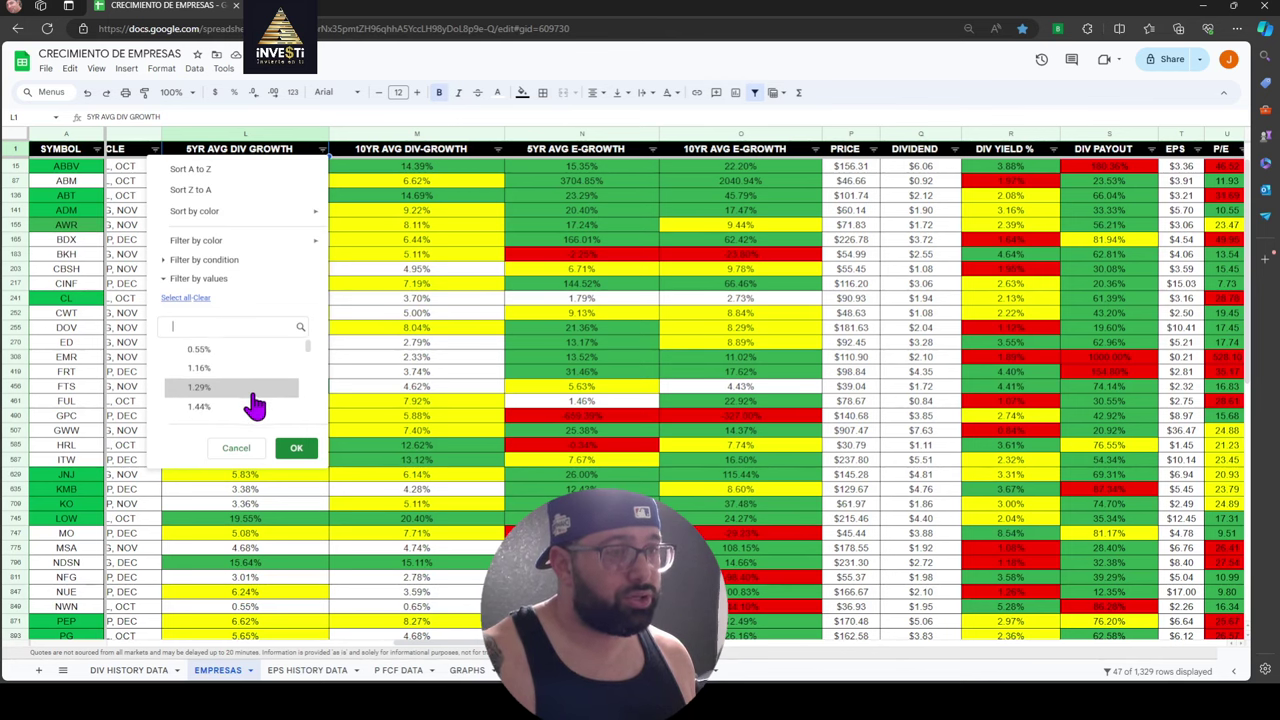
{"action": "left_click", "coordinate": [295, 450]}
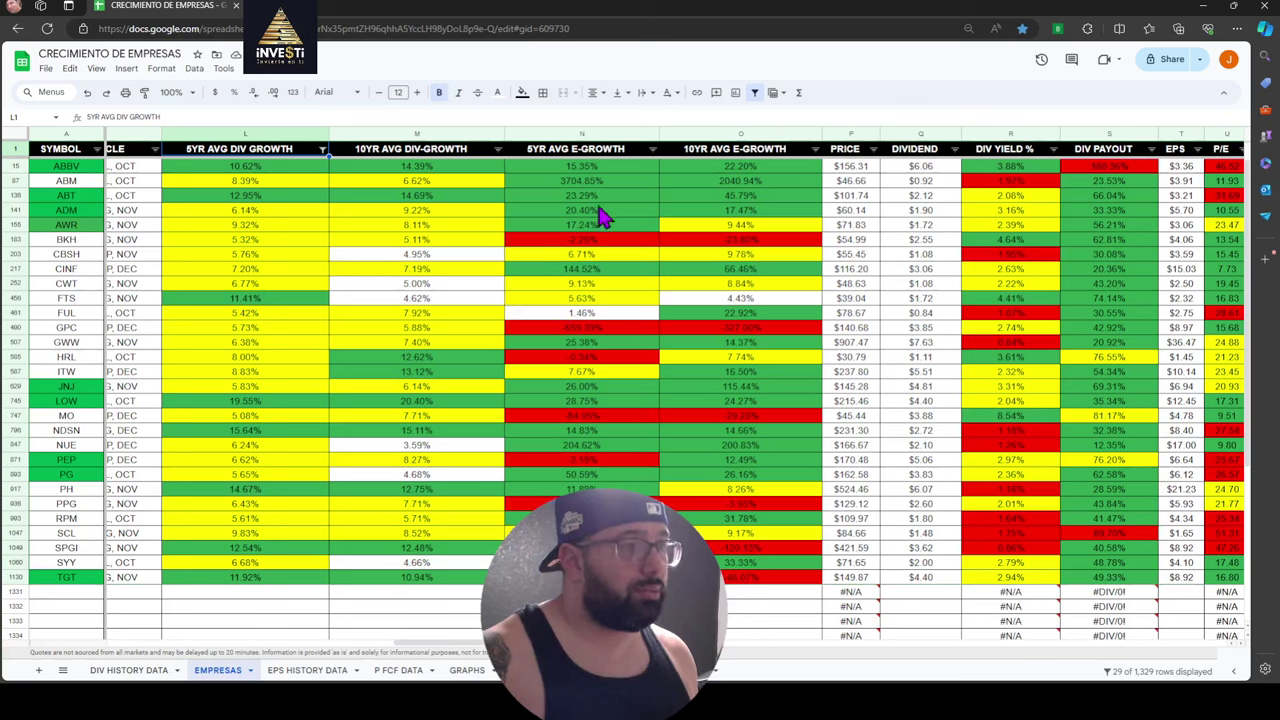
Filter the 5YR AVG E-GROWTH column to exclude all negative values, from -659.39% to -0.34%, as well as 1.46%.
{"action": "left_click", "coordinate": [651, 150]}
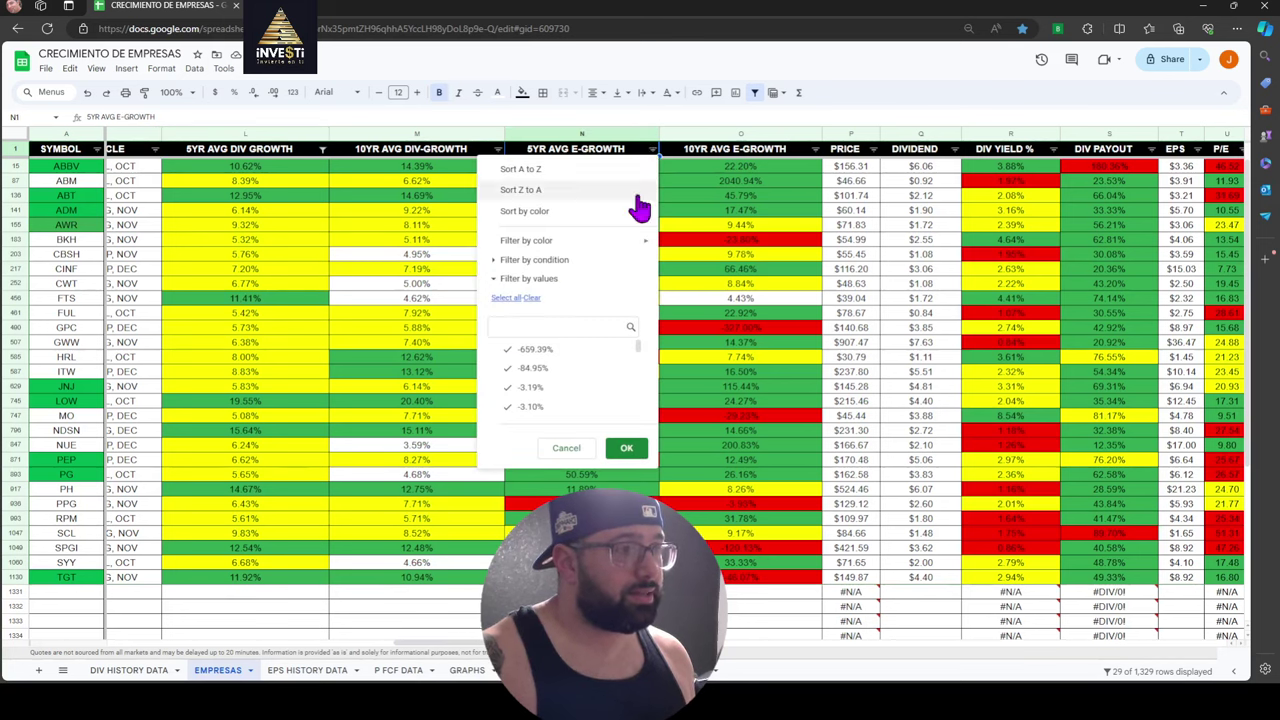
{"action": "left_click", "coordinate": [540, 350]}
{"action": "left_click", "coordinate": [533, 368]}
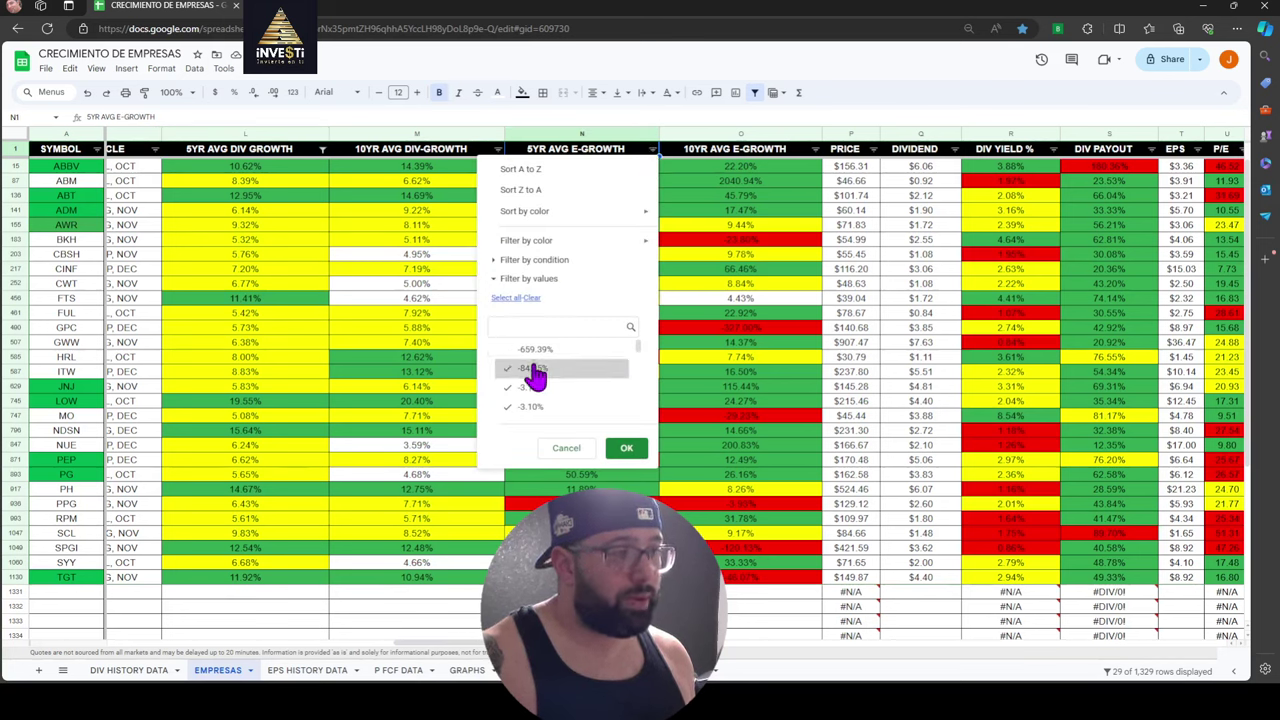
{"action": "left_click", "coordinate": [532, 387]}
{"action": "left_click", "coordinate": [535, 409]}
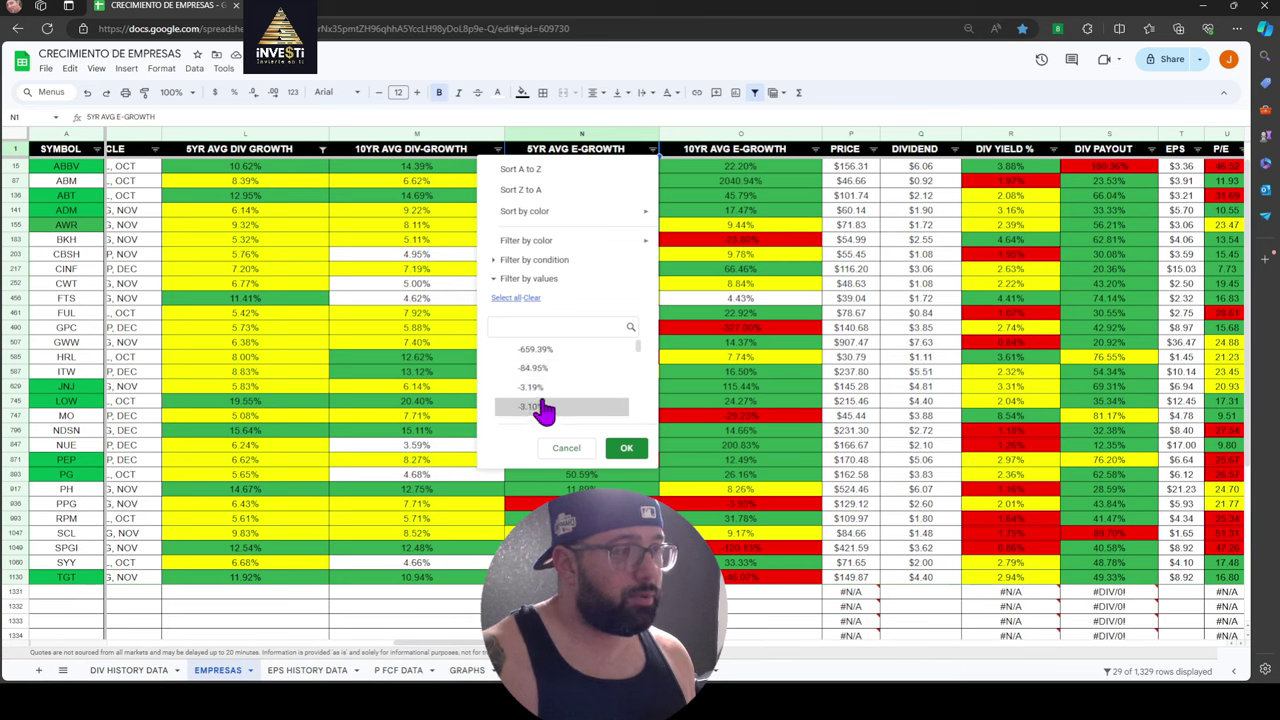
{"action": "scroll", "coordinate": [537, 394], "scroll_direction": "down", "scroll_amount": 2}
{"action": "left_click", "coordinate": [537, 366]}
{"action": "left_click", "coordinate": [535, 386]}
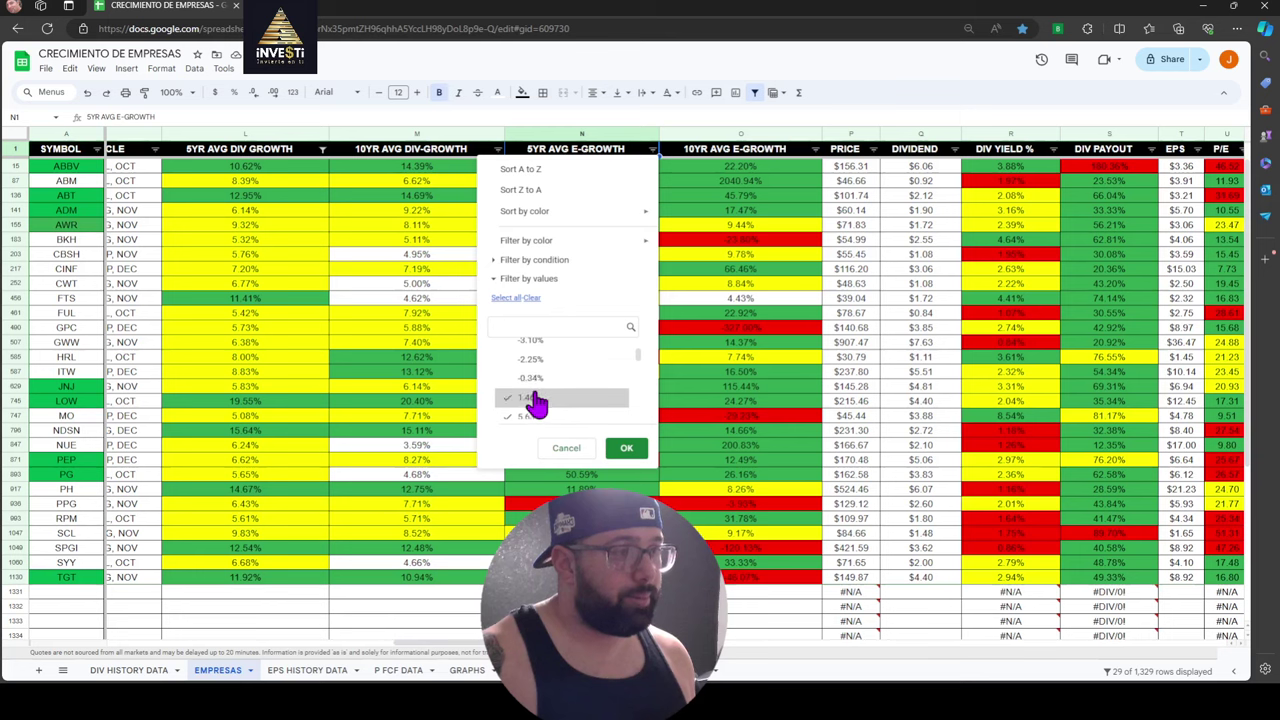
{"action": "left_click", "coordinate": [537, 400]}
{"action": "left_click", "coordinate": [626, 448]}
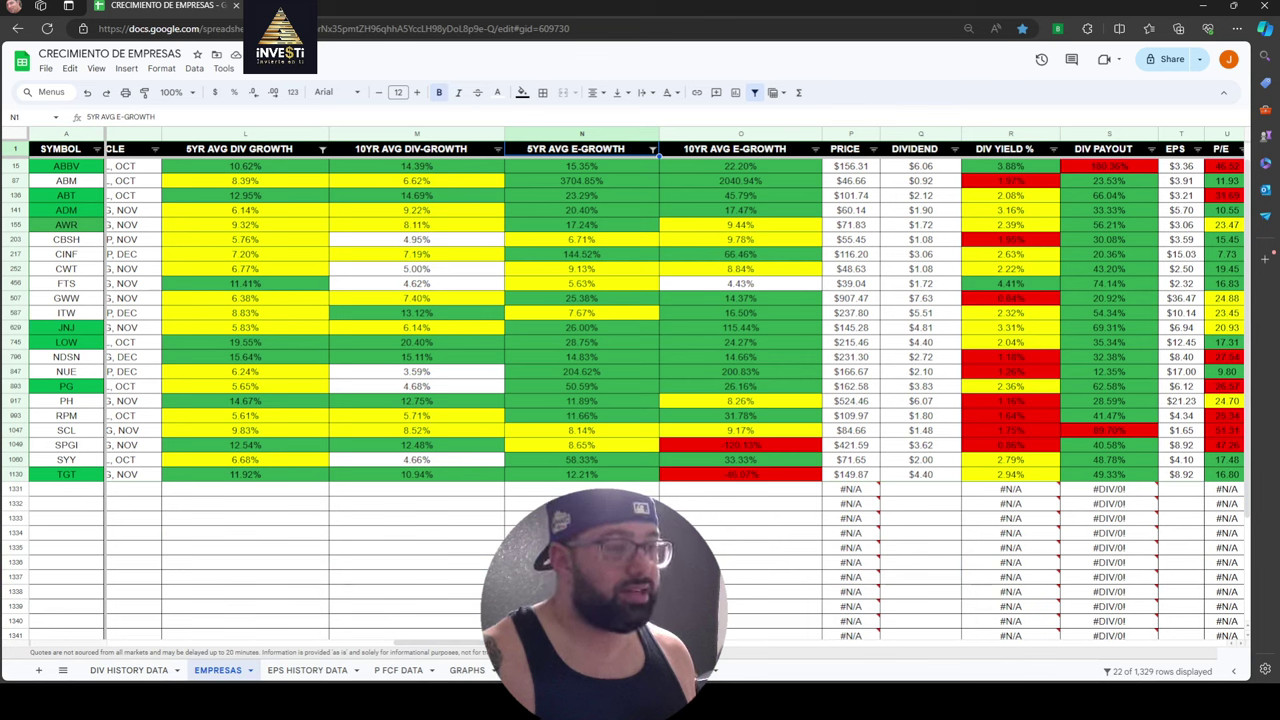
Examine the filtered companies' dividend yield, payout, valuation, liquidity, debt and profitability columns.
{"action": "scroll", "coordinate": [677, 390], "scroll_direction": "right", "scroll_amount": 2}
{"action": "scroll", "coordinate": [677, 390], "scroll_direction": "right", "scroll_amount": 8}
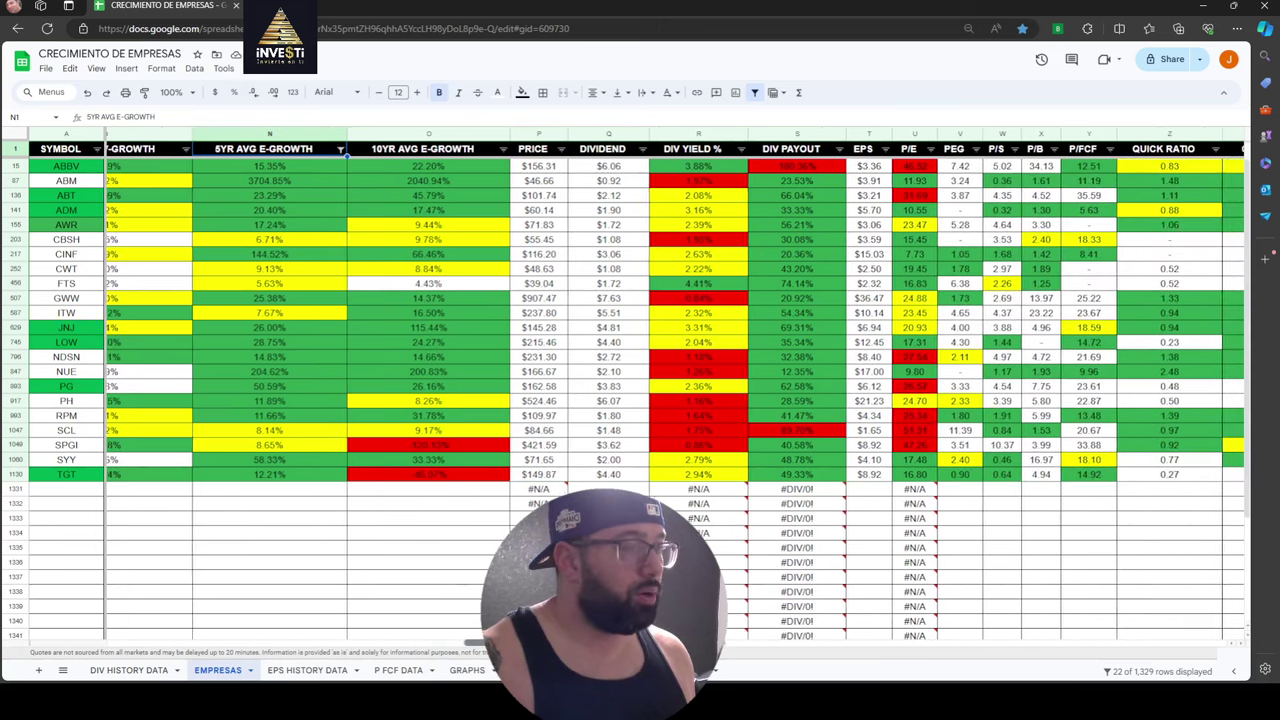
{"action": "scroll", "coordinate": [677, 390], "scroll_direction": "right", "scroll_amount": 1}
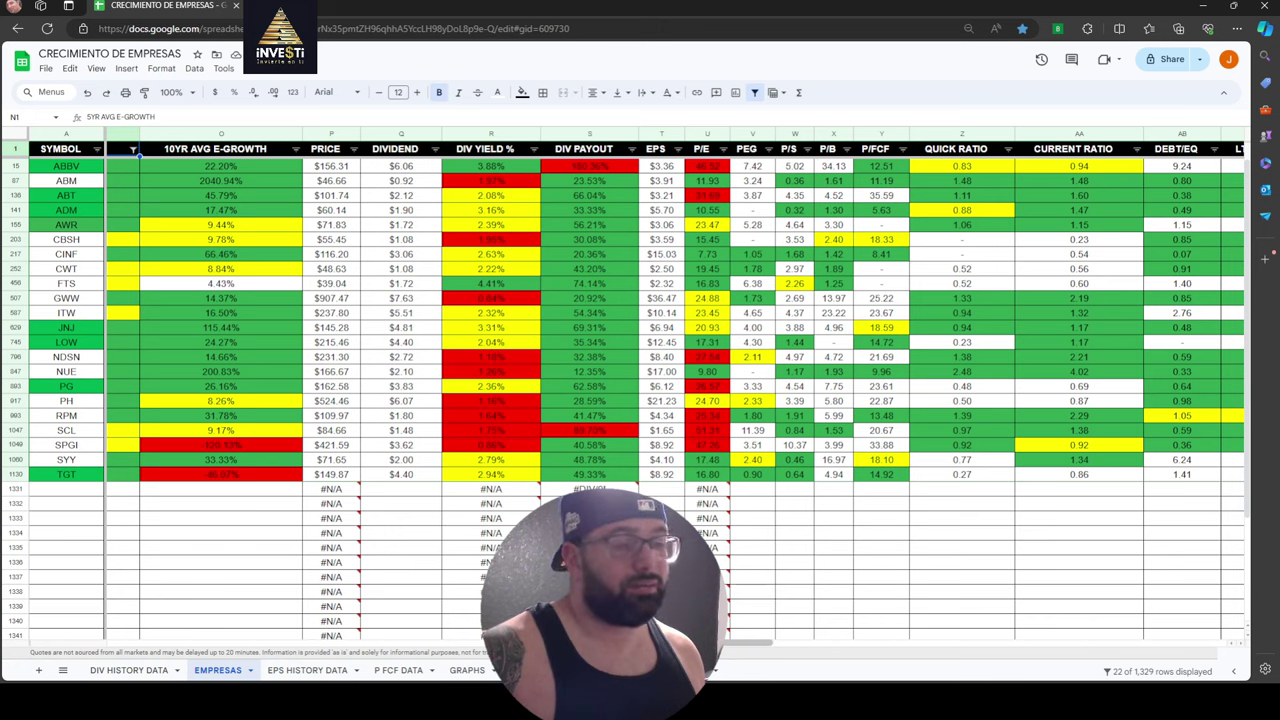
{"action": "left_click_drag", "start_coordinate": [668, 645], "coordinate": [769, 642]}
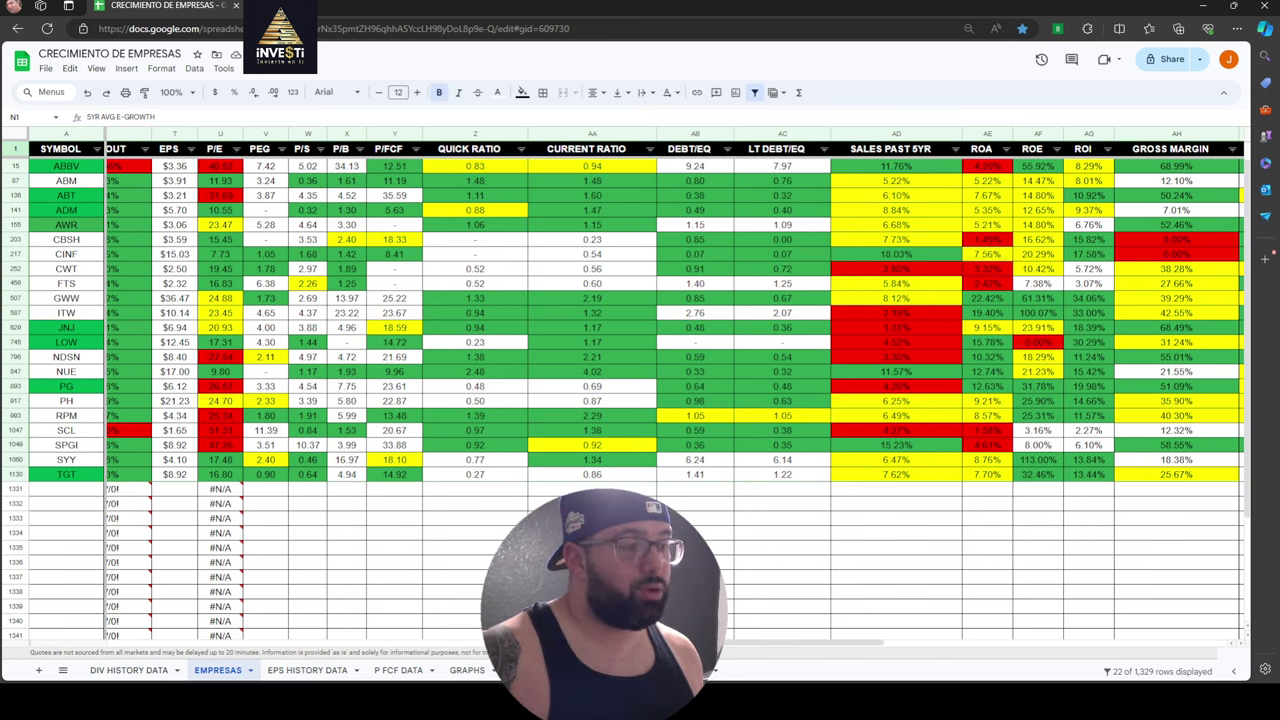
{"action": "scroll", "coordinate": [676, 400], "scroll_direction": "left", "scroll_amount": 5}
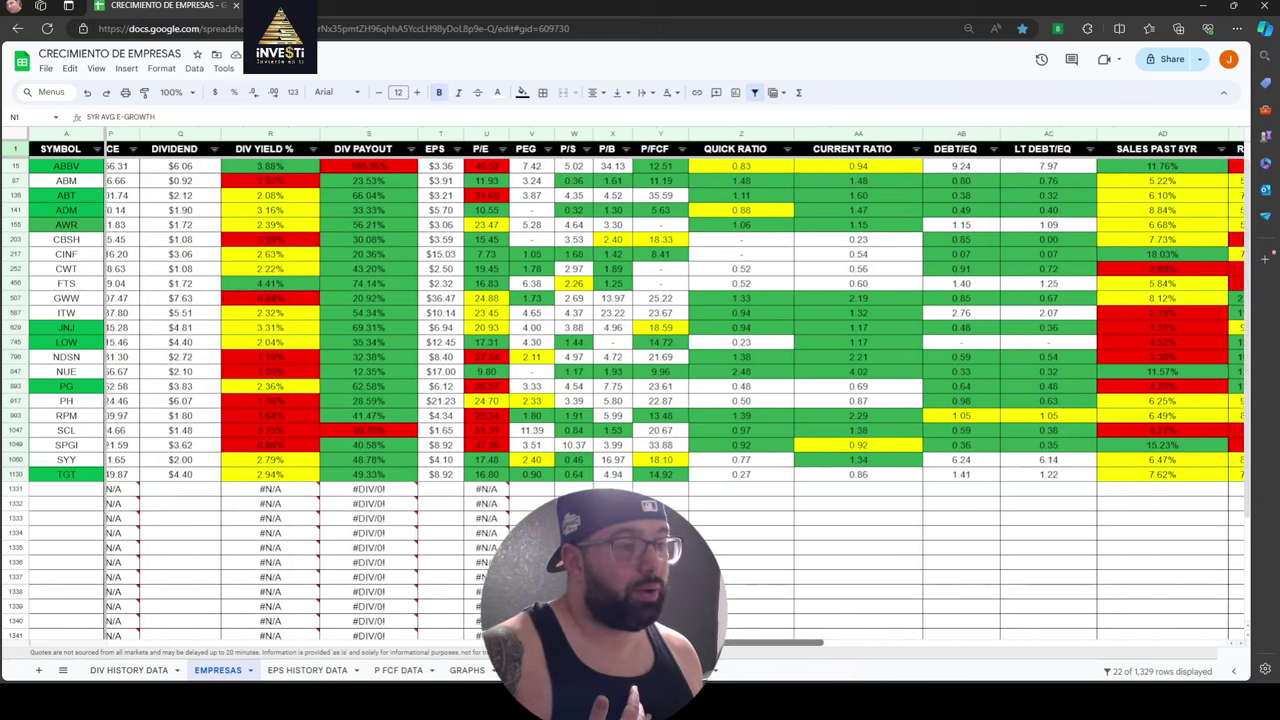
{"action": "scroll", "coordinate": [676, 400], "scroll_direction": "left", "scroll_amount": 4}
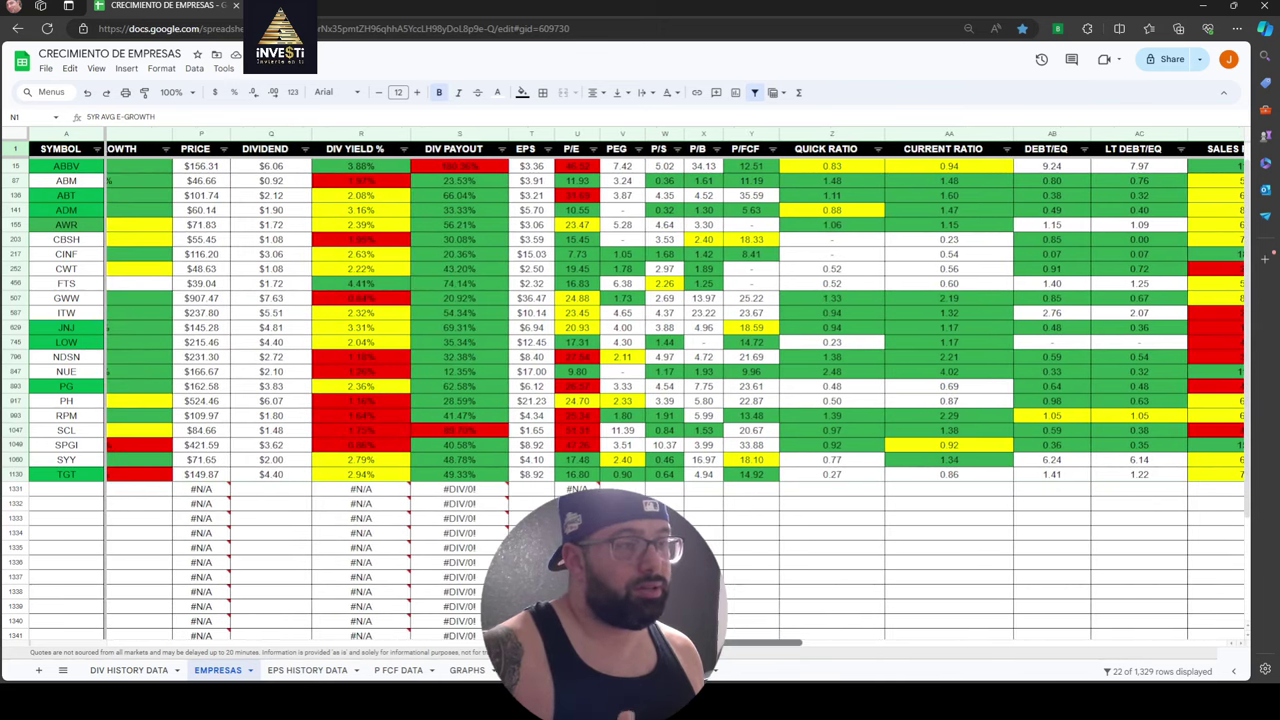
{"action": "scroll", "coordinate": [600, 400], "scroll_direction": "left", "scroll_amount": 1}
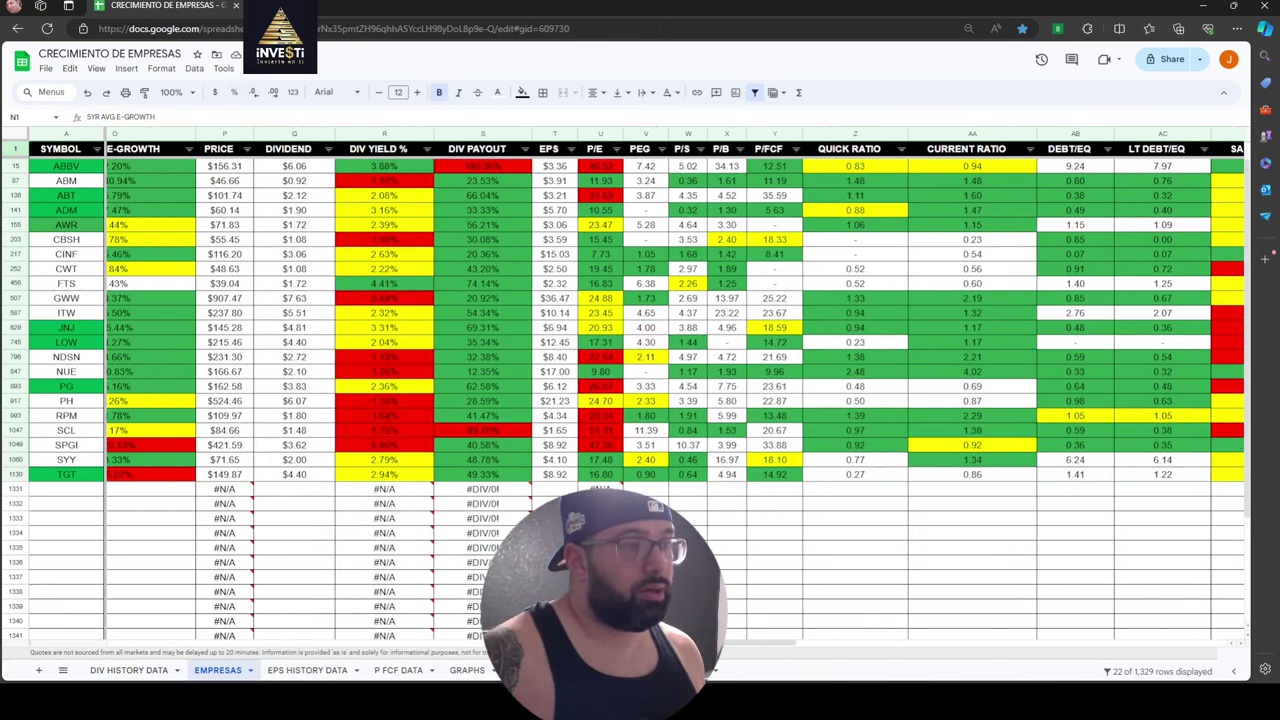
Filter the DIV PAYOUT column to exclude 89.70% and 180.36%.
{"action": "left_click", "coordinate": [524, 149]}
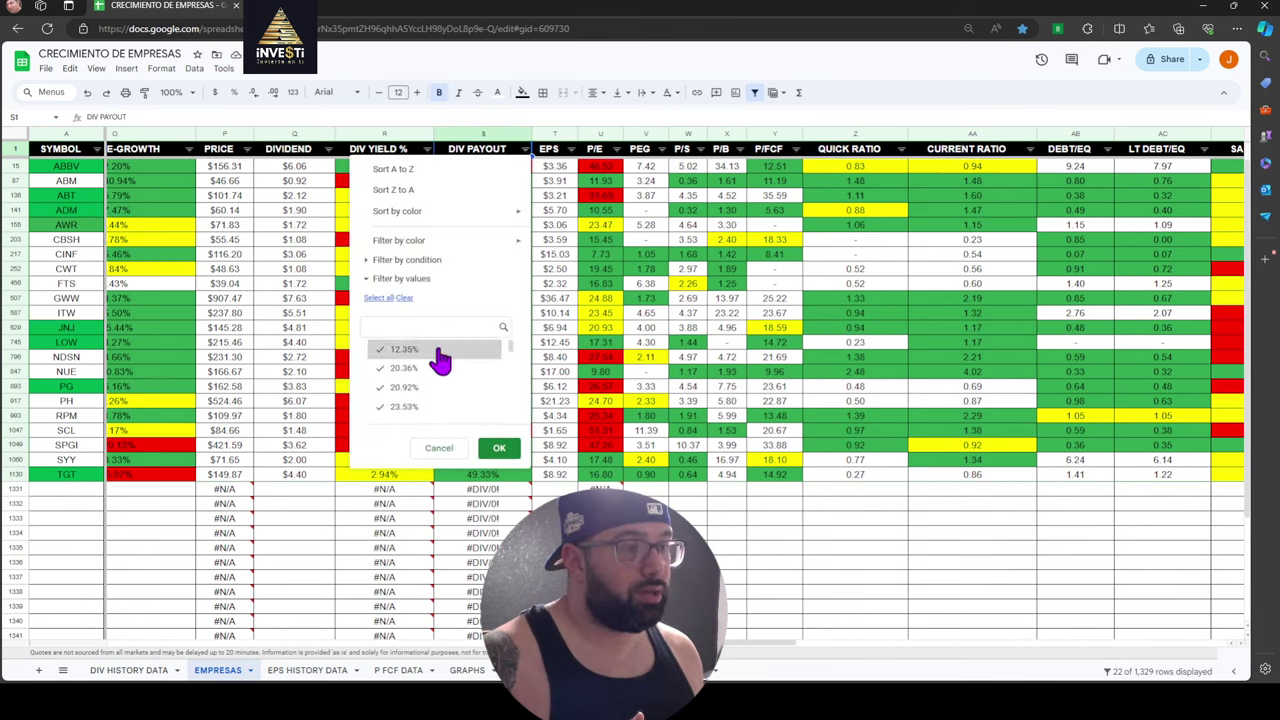
{"action": "scroll", "coordinate": [440, 360], "scroll_direction": "down", "scroll_amount": 5}
{"action": "left_click", "coordinate": [422, 389]}
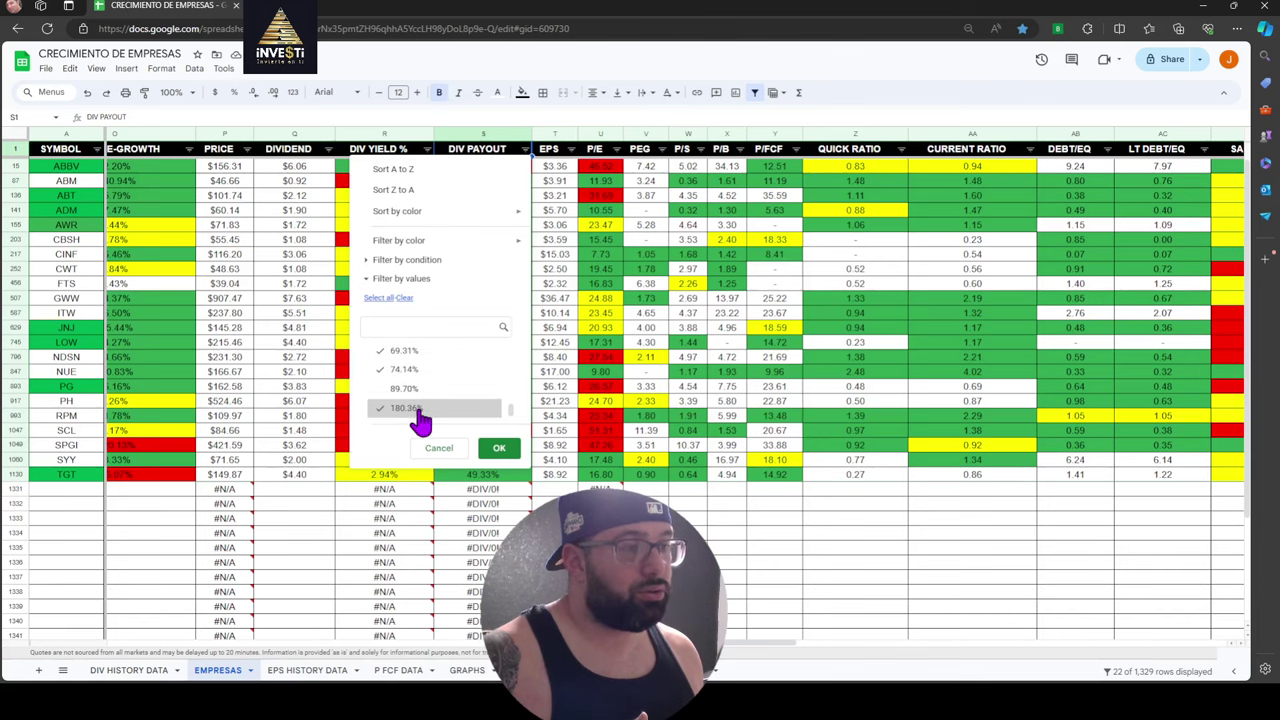
{"action": "left_click", "coordinate": [418, 410]}
{"action": "left_click", "coordinate": [497, 449]}
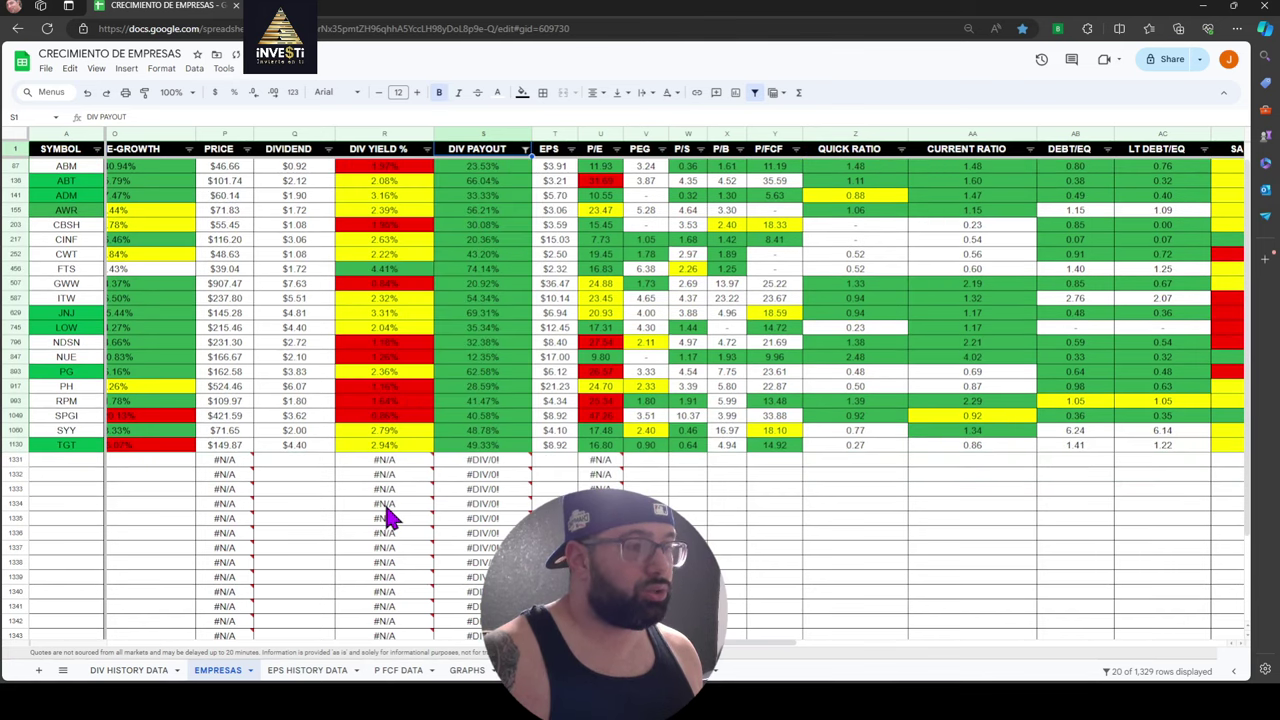
{"action": "left_click", "coordinate": [795, 536]}
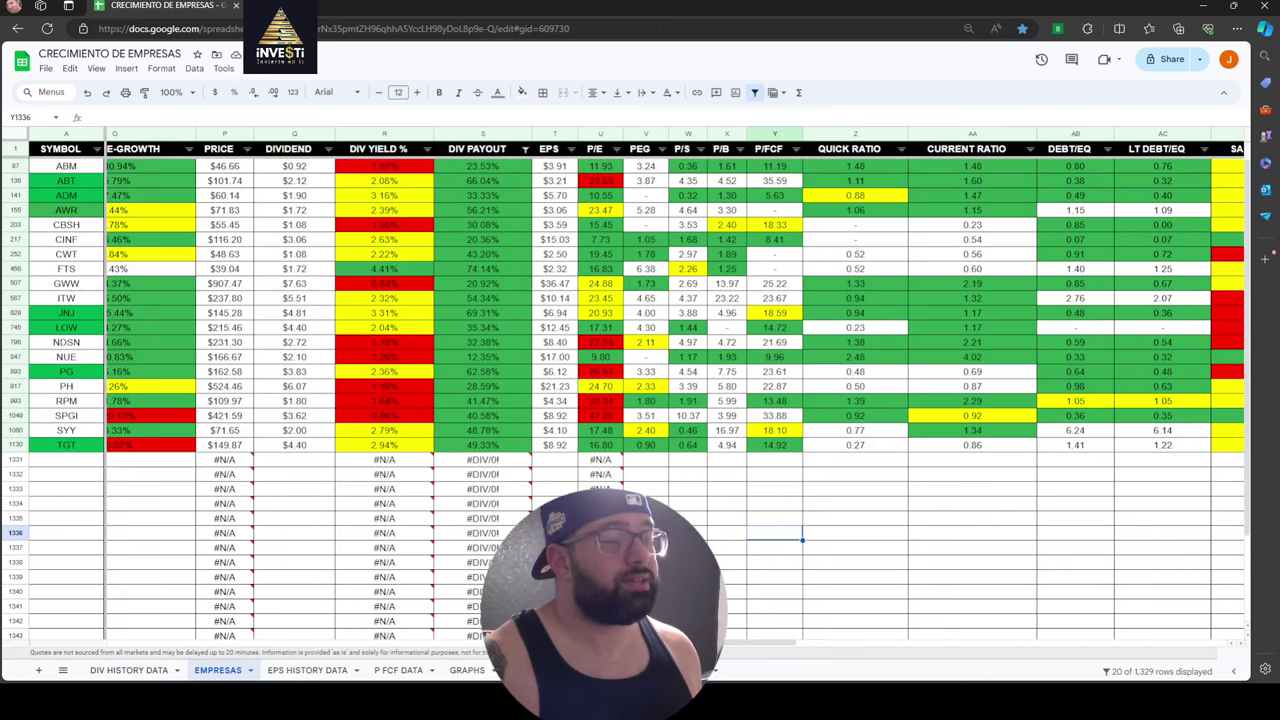
Sort the filtered companies by the TOTAL PTS column in descending order (Z to A).
{"action": "scroll", "coordinate": [675, 400], "scroll_direction": "right", "scroll_amount": 3}
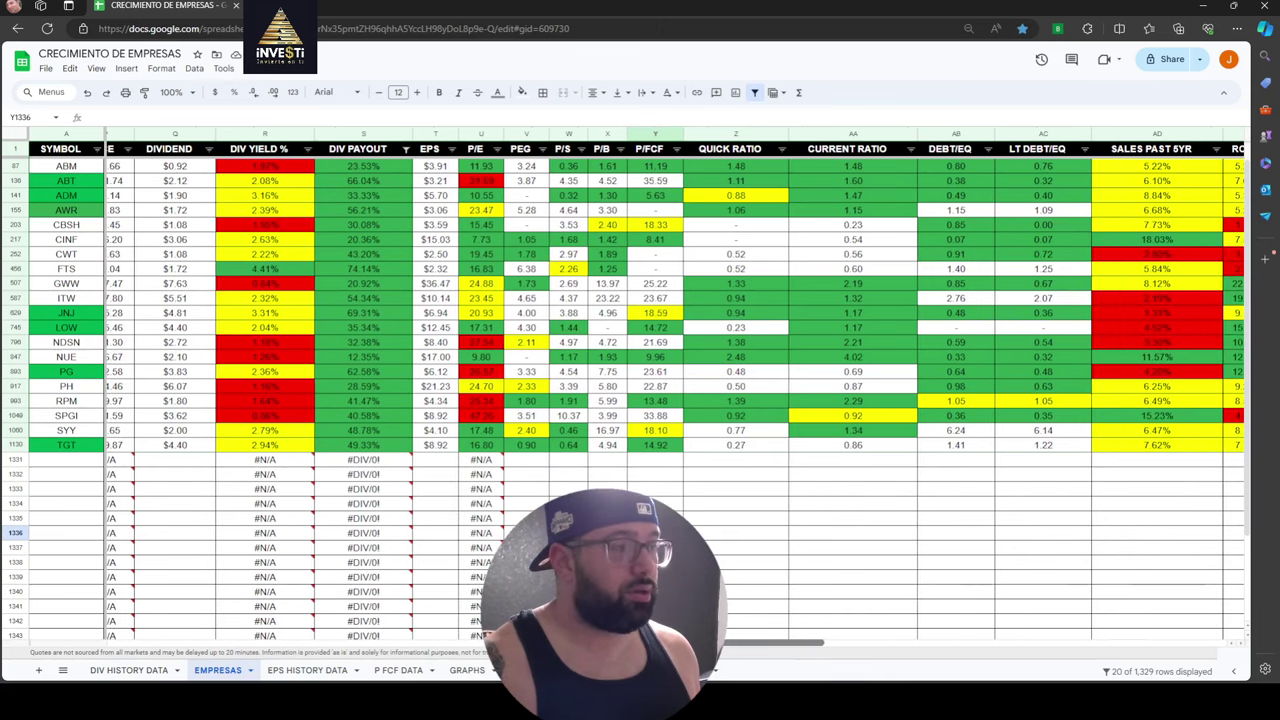
{"action": "scroll", "coordinate": [724, 658], "scroll_direction": "right", "scroll_amount": 2}
{"action": "scroll", "coordinate": [724, 658], "scroll_direction": "right", "scroll_amount": 2}
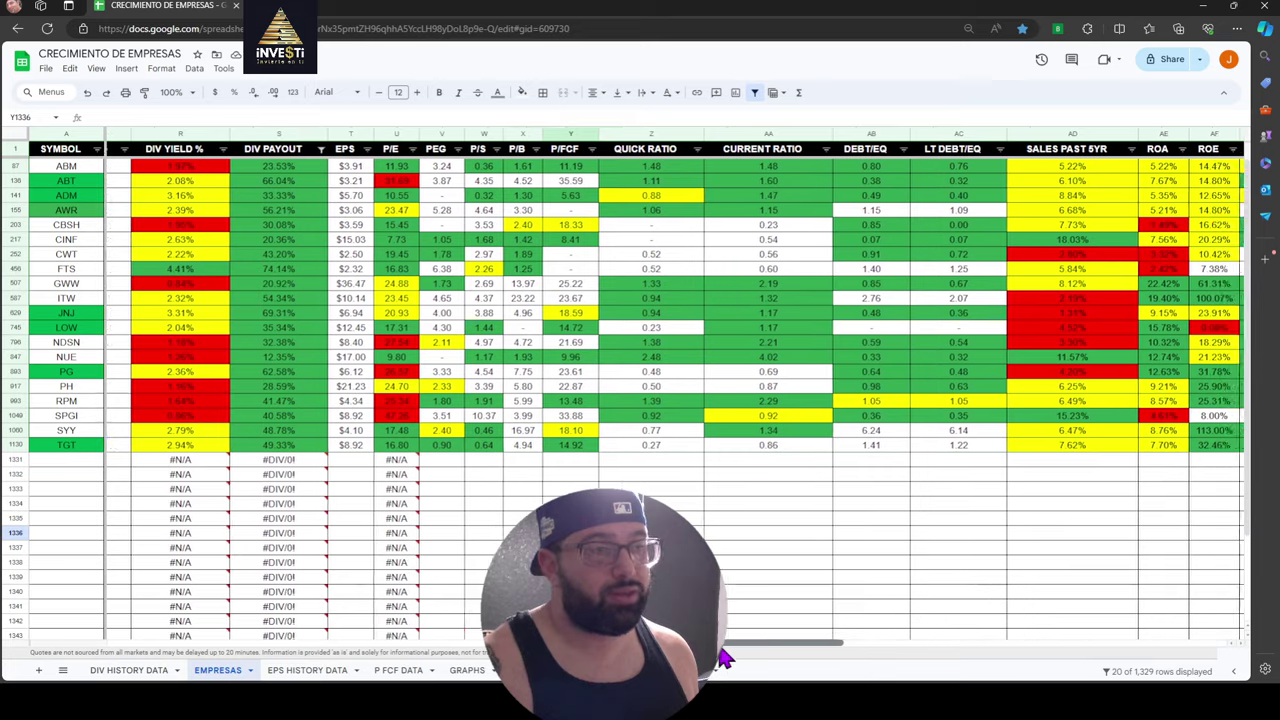
{"action": "scroll", "coordinate": [724, 658], "scroll_direction": "right", "scroll_amount": 2}
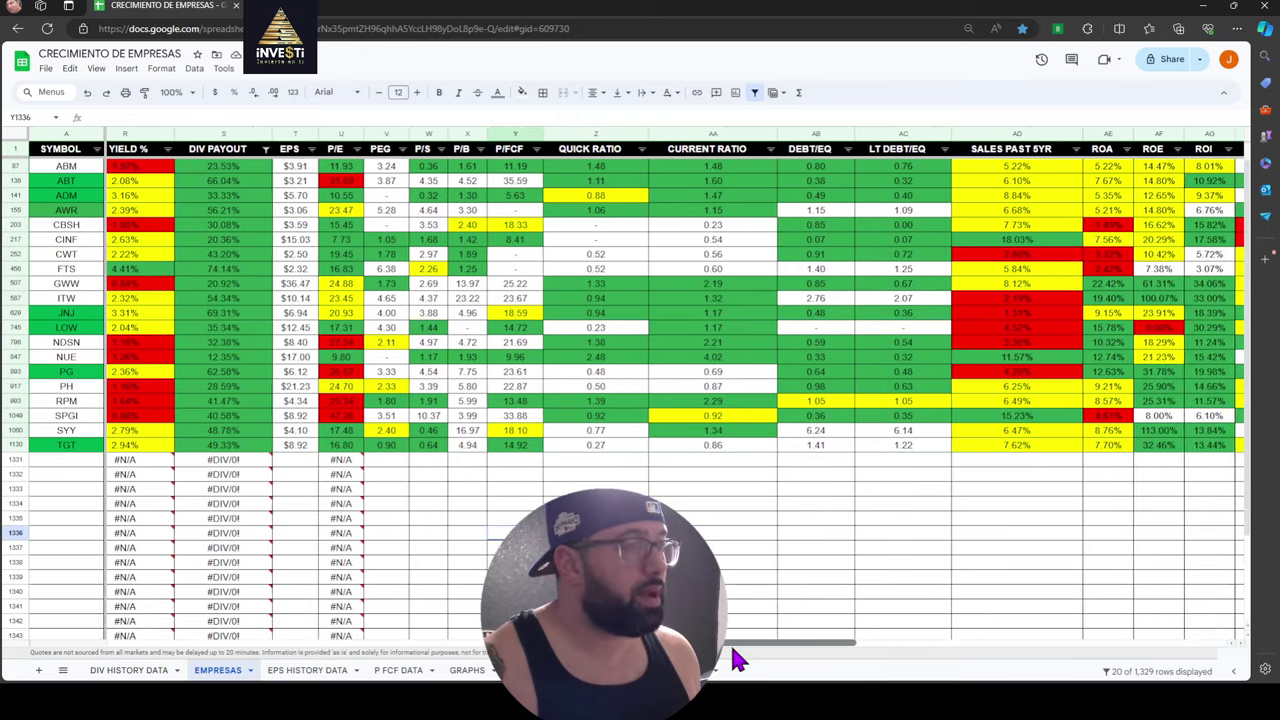
{"action": "scroll", "coordinate": [736, 660], "scroll_direction": "right", "scroll_amount": 3}
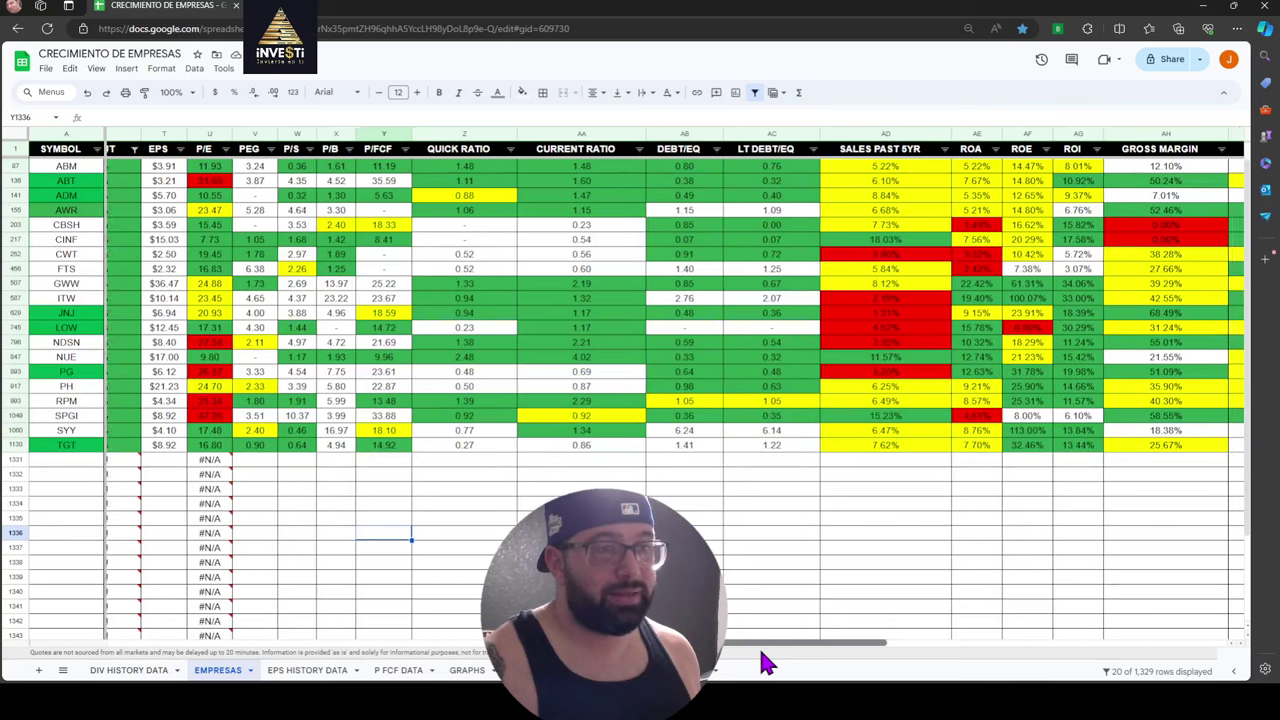
{"action": "scroll", "coordinate": [760, 663], "scroll_direction": "right", "scroll_amount": 5}
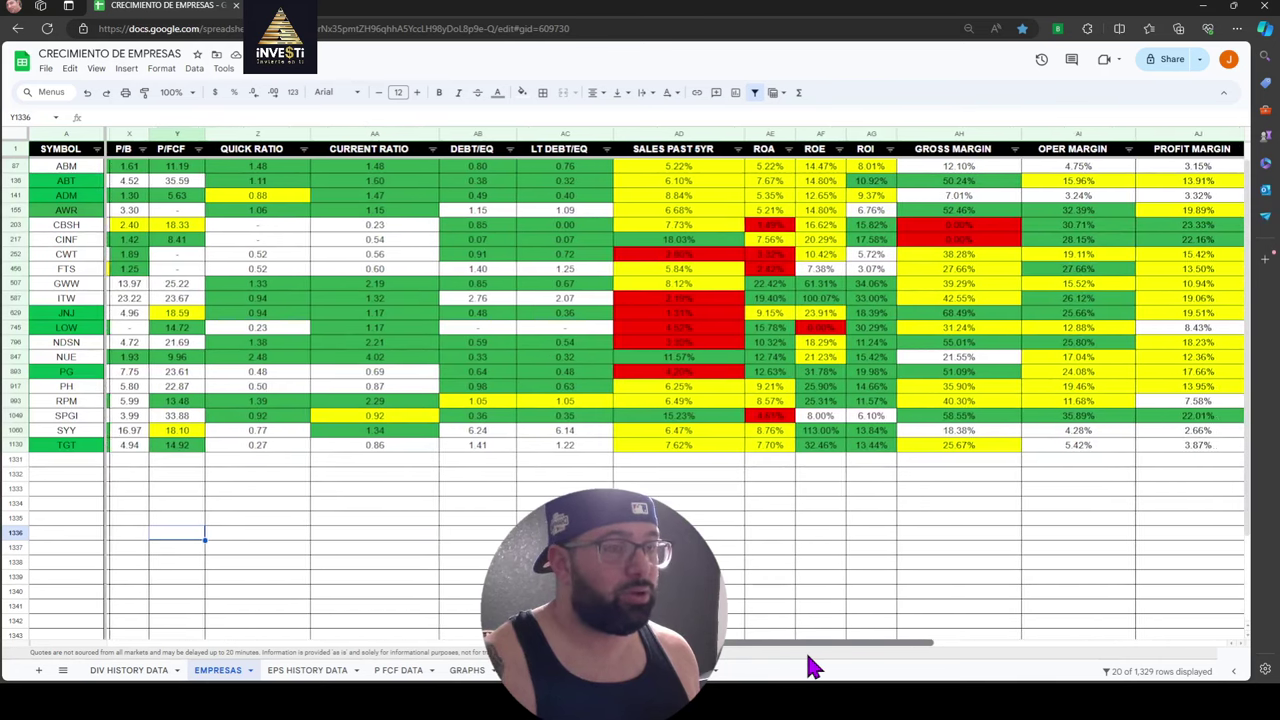
{"action": "scroll", "coordinate": [810, 667], "scroll_direction": "right", "scroll_amount": 8}
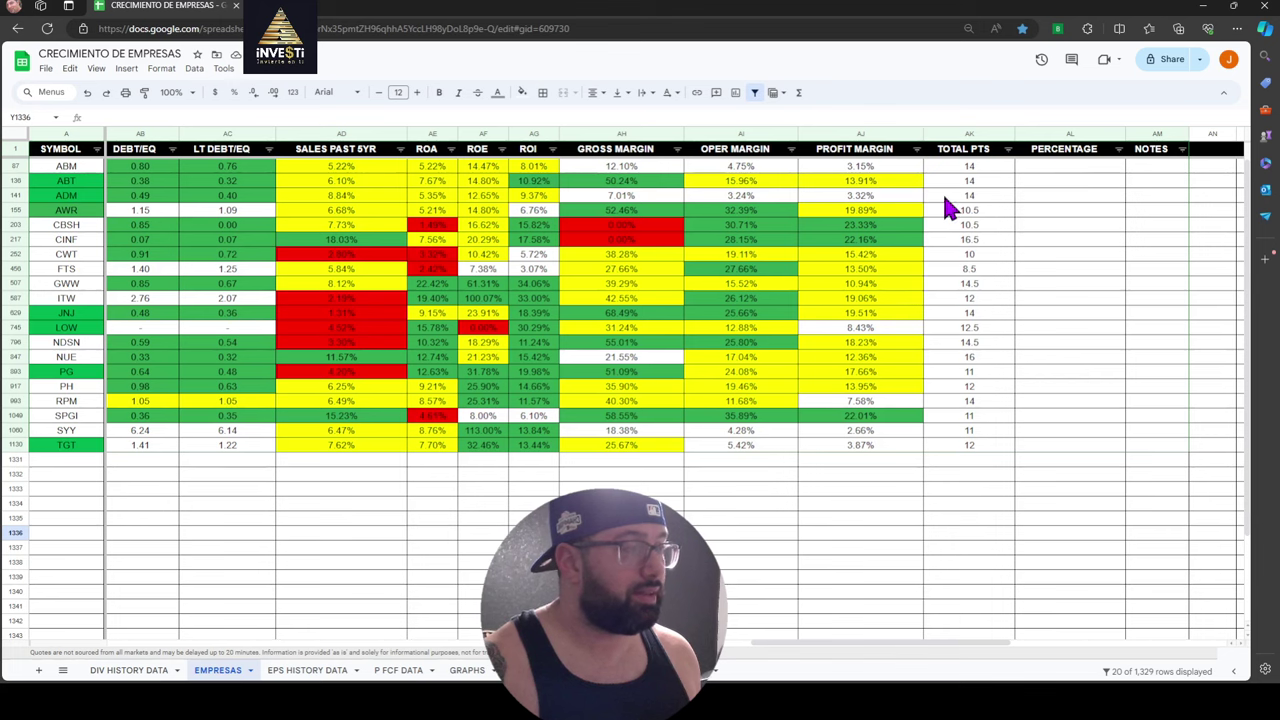
{"action": "left_click", "coordinate": [1007, 149]}
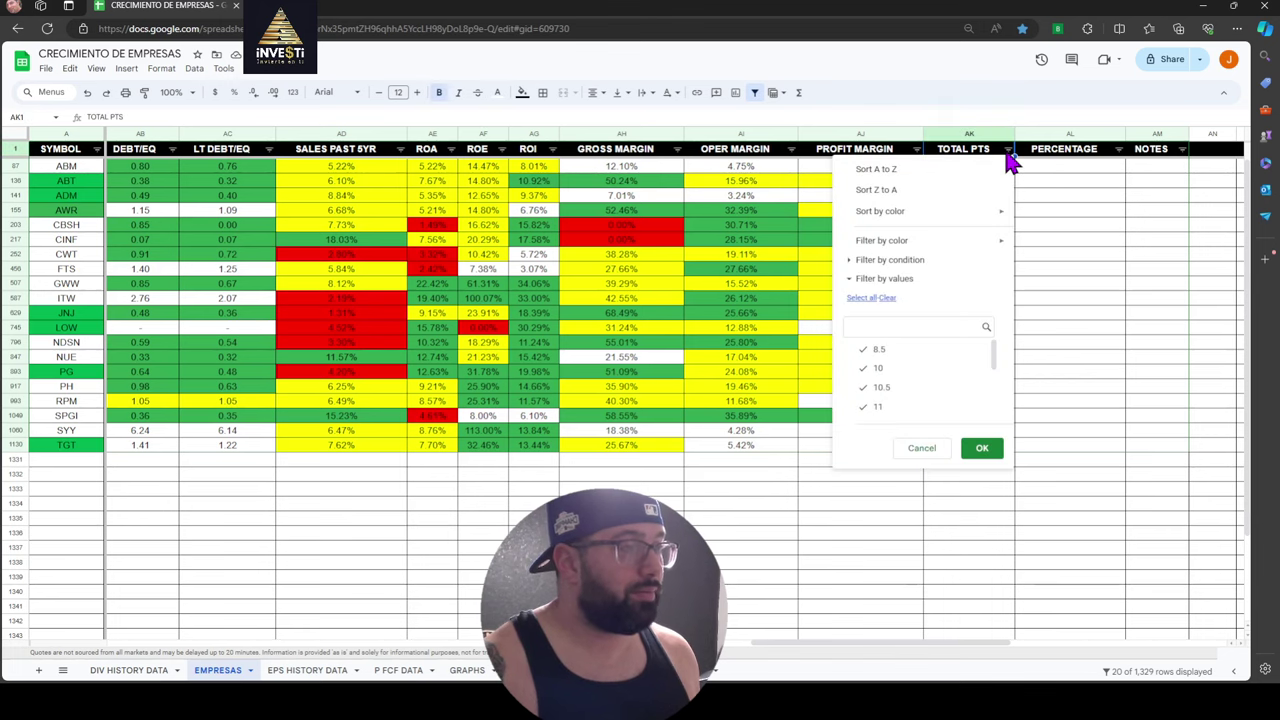
{"action": "left_click", "coordinate": [940, 190]}
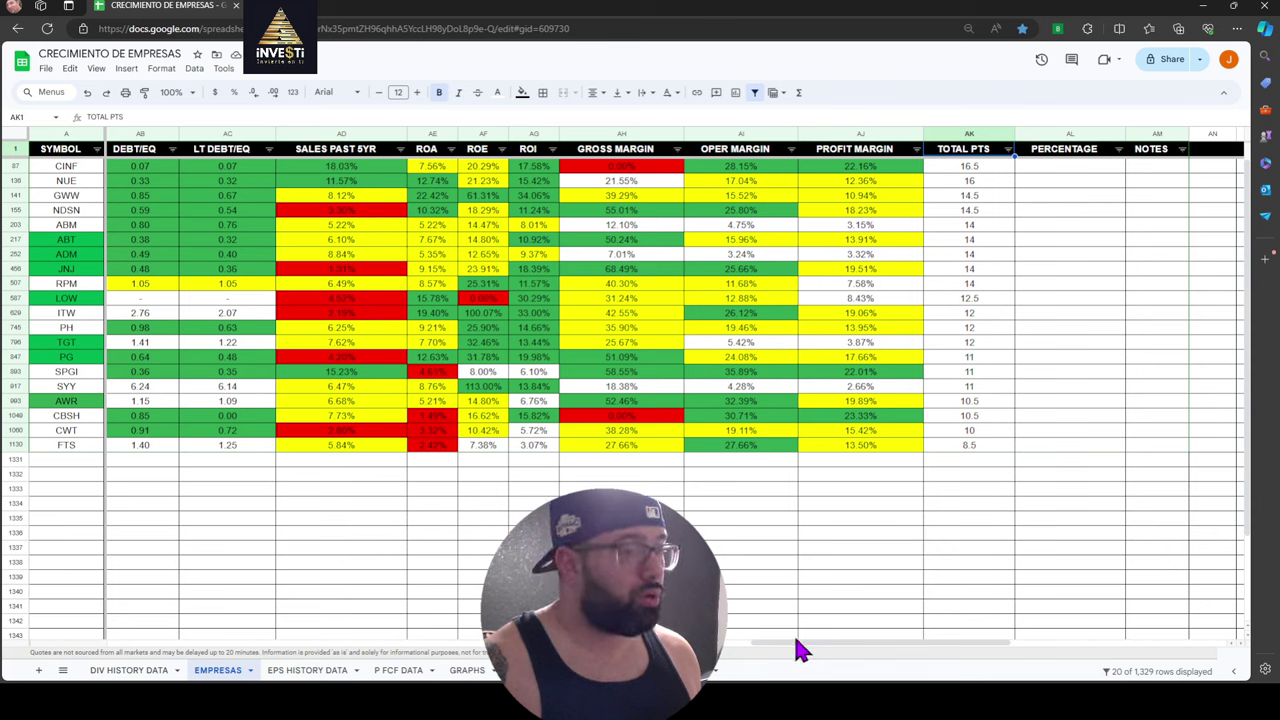
Review the ranked companies' names, sectors and market caps, along with their 5-year and 10-year dividend and earnings growth.
{"action": "left_click_drag", "start_coordinate": [791, 641], "coordinate": [149, 645]}
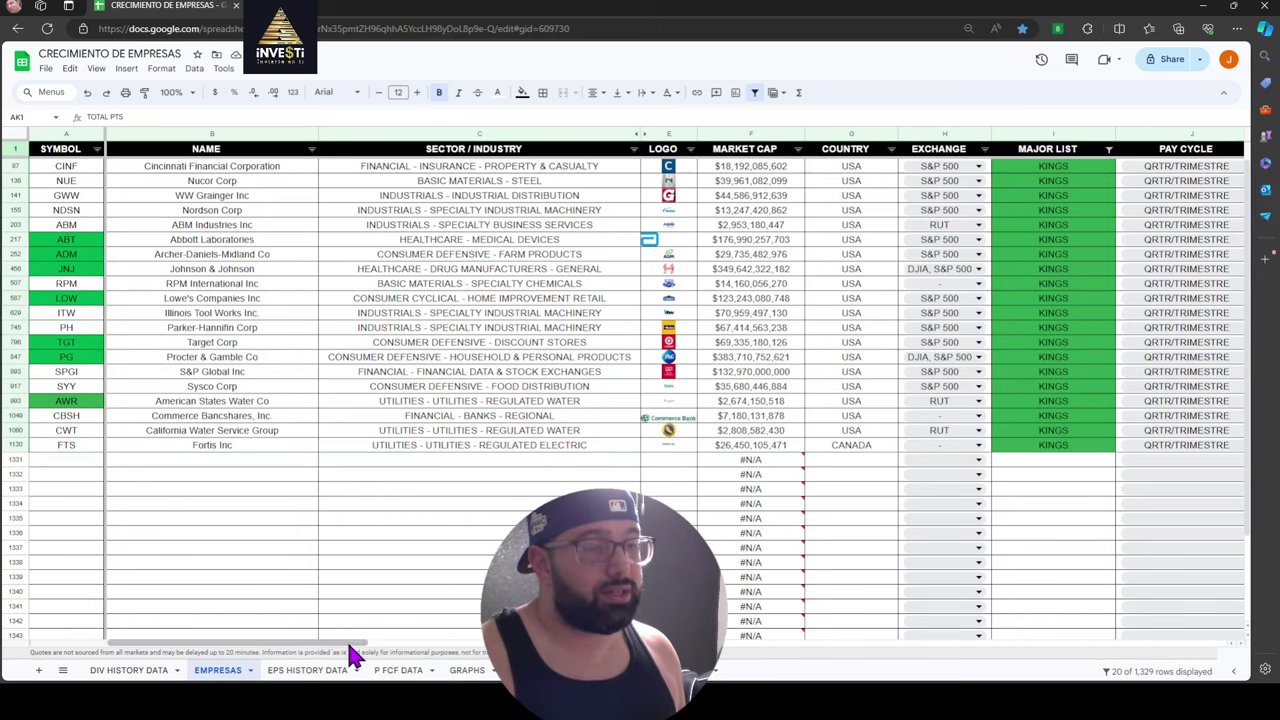
{"action": "left_click_drag", "start_coordinate": [354, 643], "coordinate": [644, 643]}
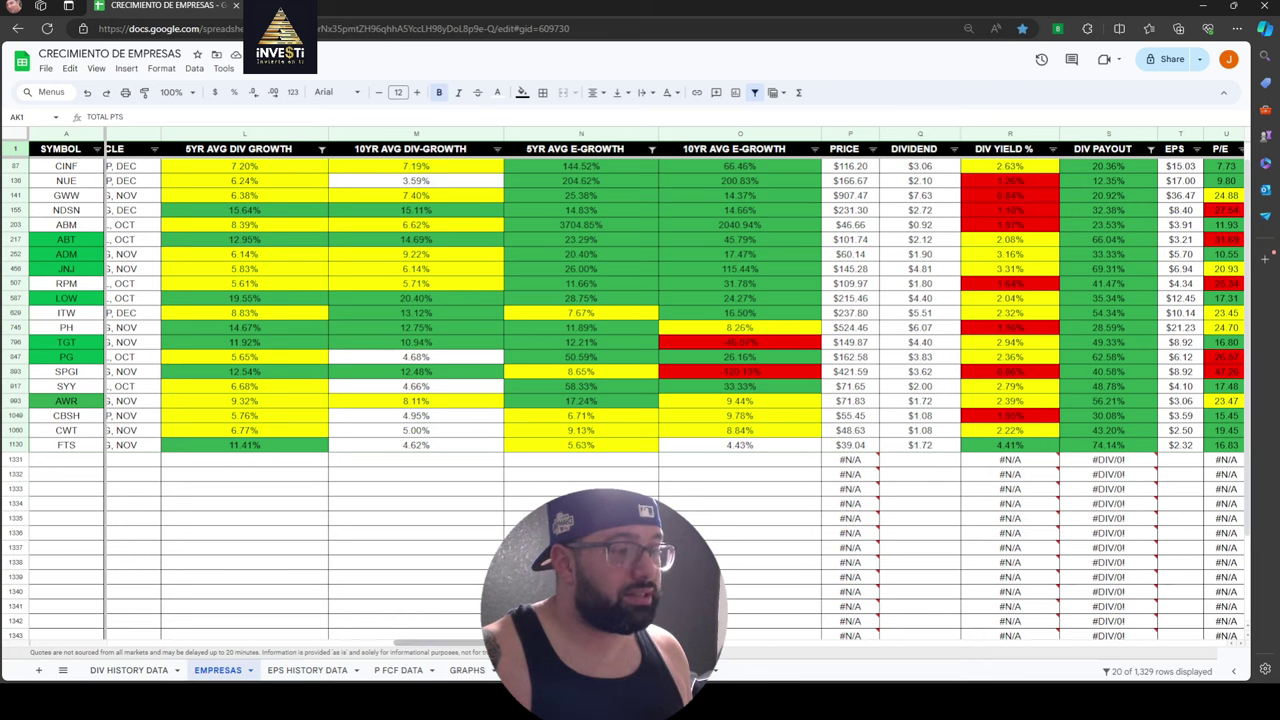
{"action": "scroll", "coordinate": [420, 643], "scroll_direction": "left", "scroll_amount": 3}
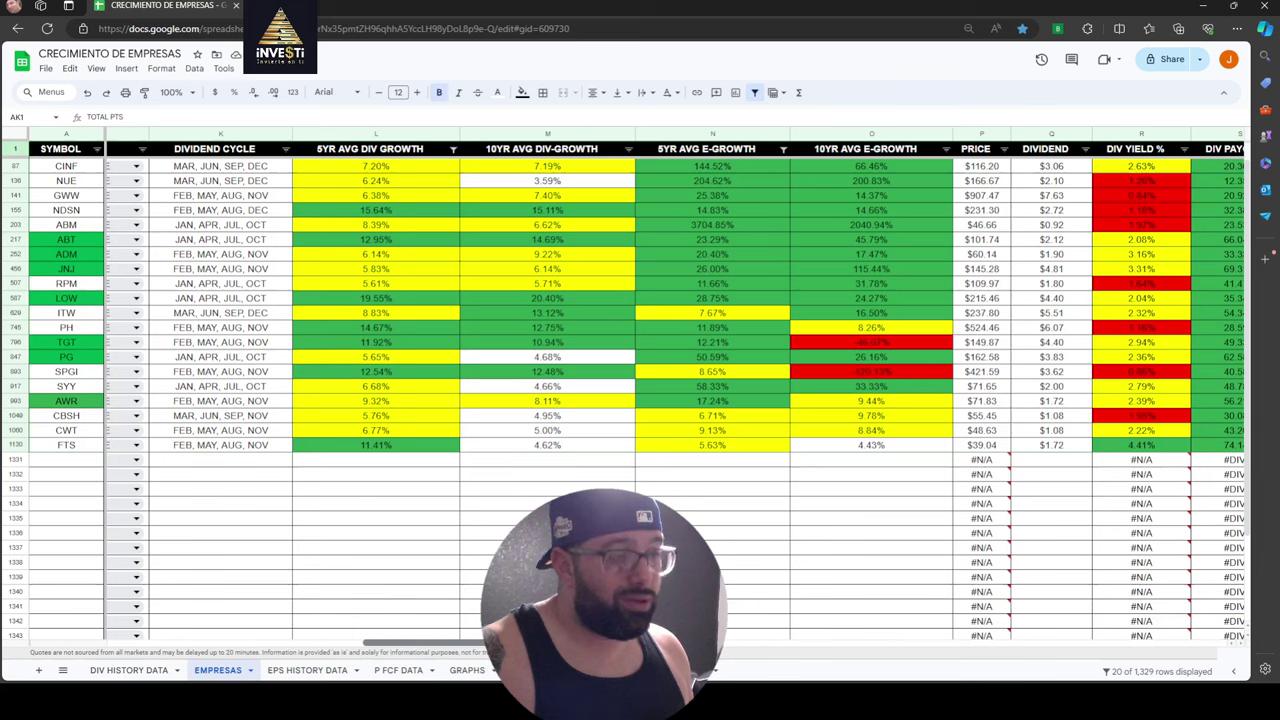